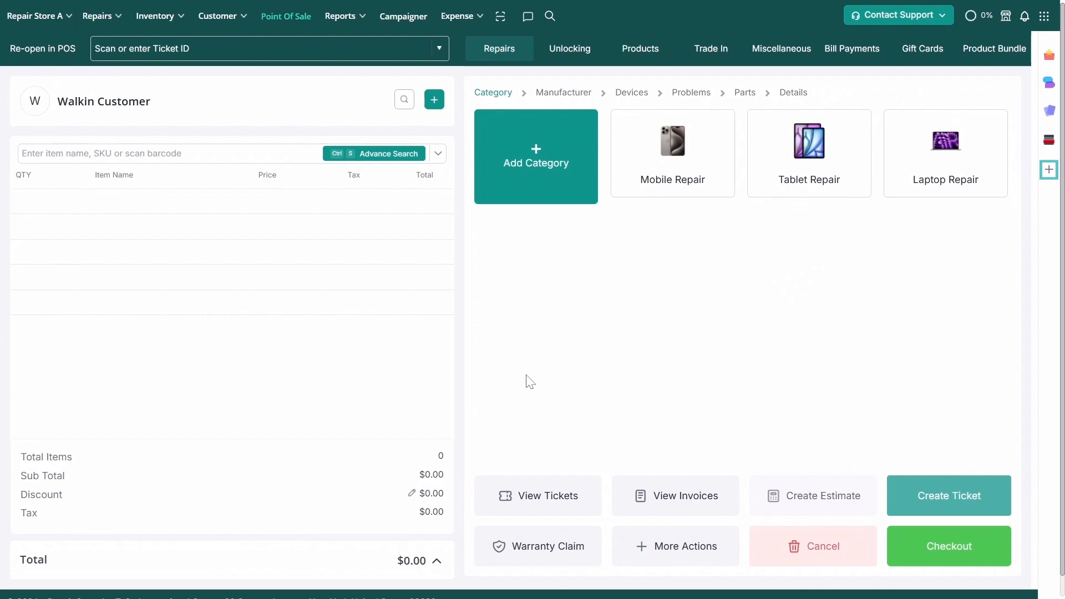
- Install Appointments Pro from the App Store and open its configurations listing Mobile, Tablet and Laptop Repair
{"action": "left_click", "coordinate": [1044, 175]}
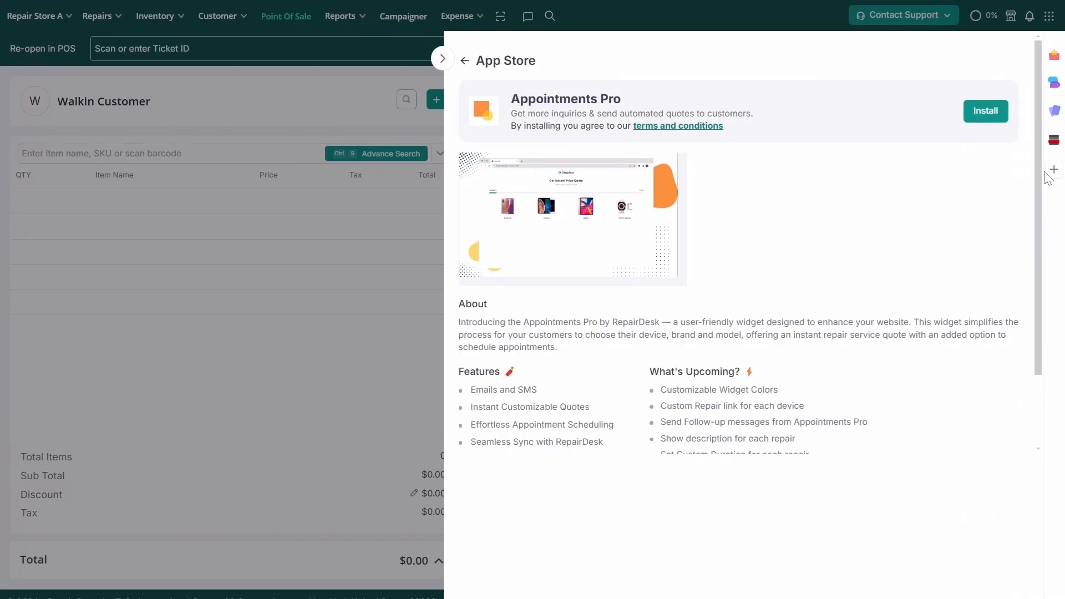
{"action": "left_click", "coordinate": [976, 111]}
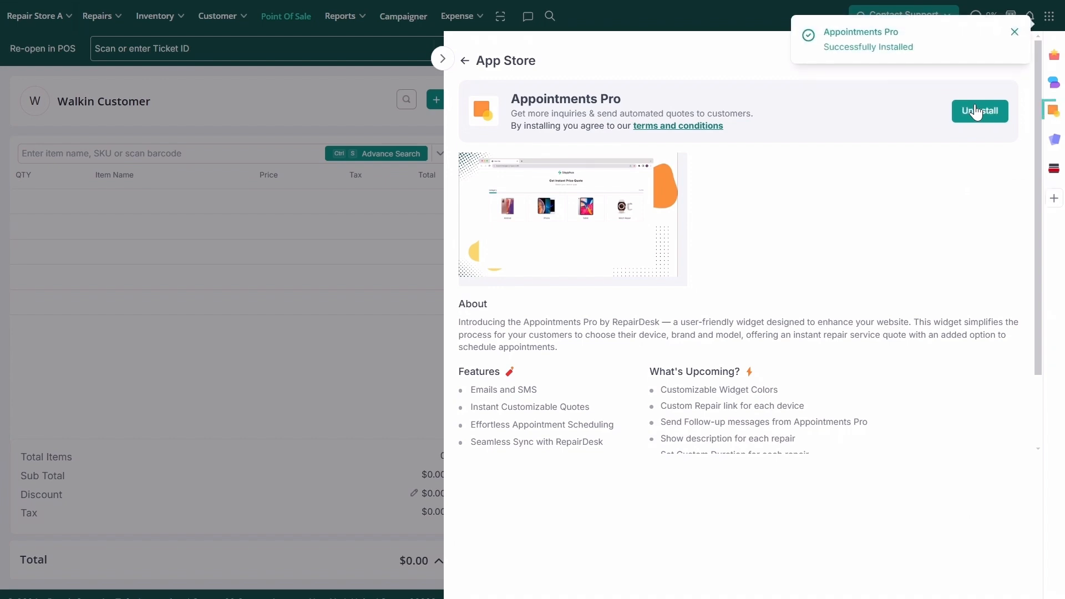
{"action": "left_click", "coordinate": [1053, 114]}
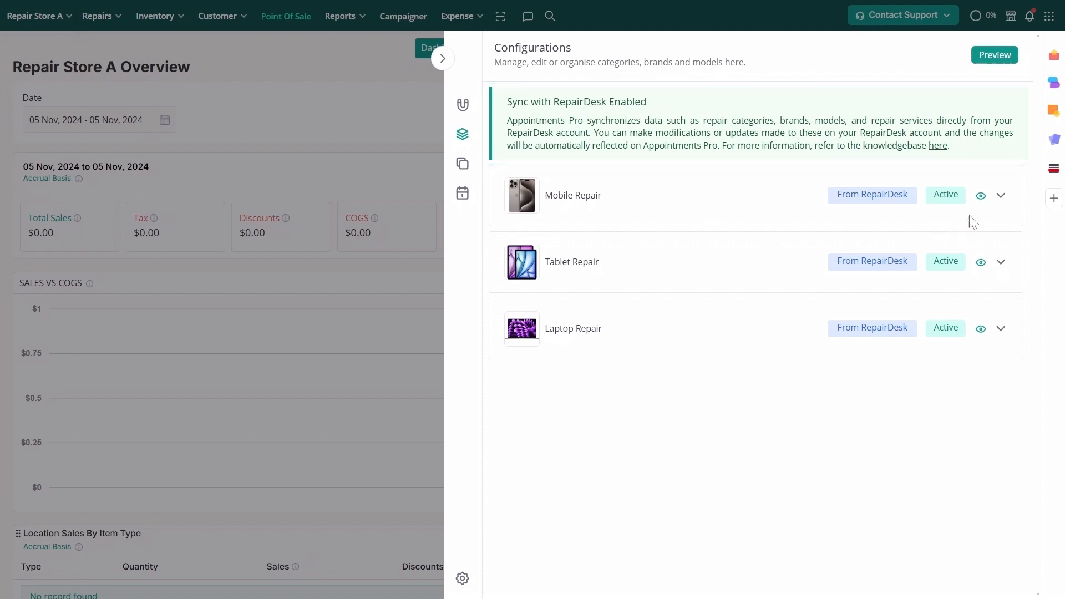
- Under Mobile Repair > Apple, hide the iPhone 13 Pro model from the booking widget
{"action": "left_click", "coordinate": [999, 196]}
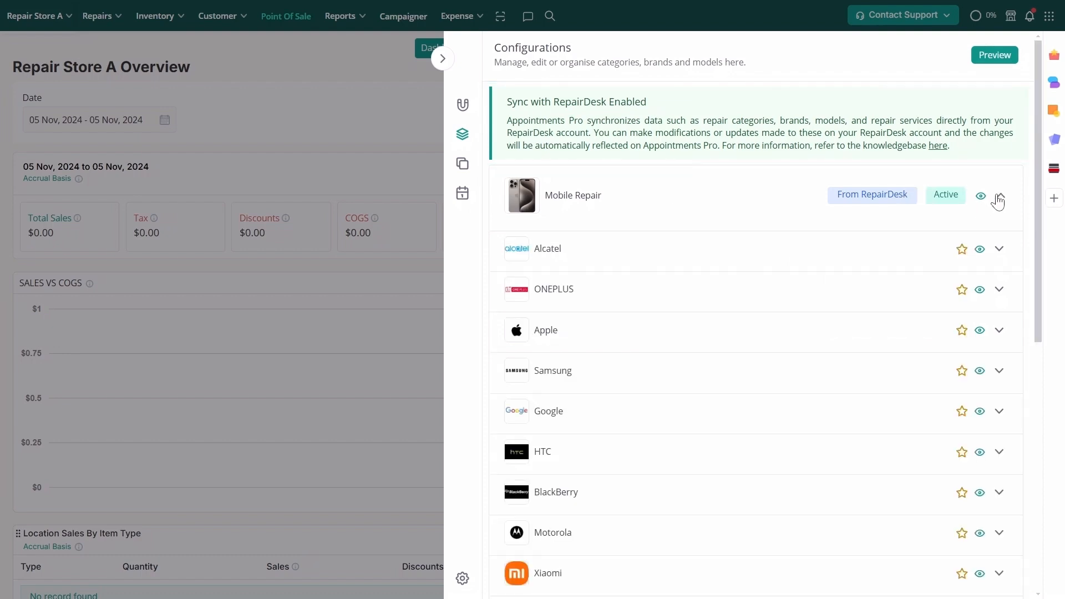
{"action": "left_click", "coordinate": [998, 337]}
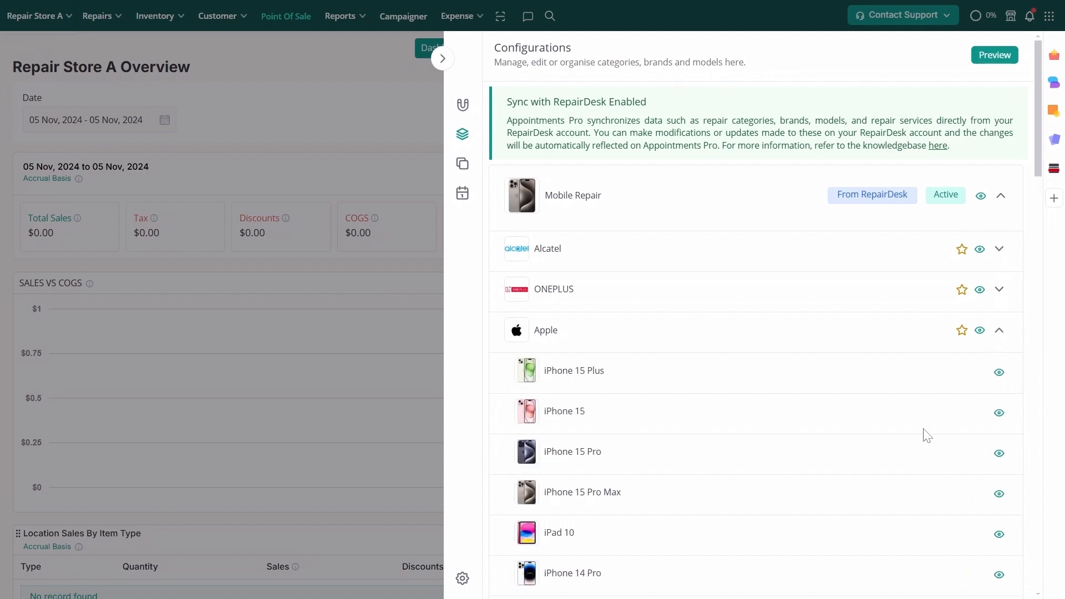
{"action": "scroll", "coordinate": [924, 433], "scroll_direction": "down", "scroll_amount": 3}
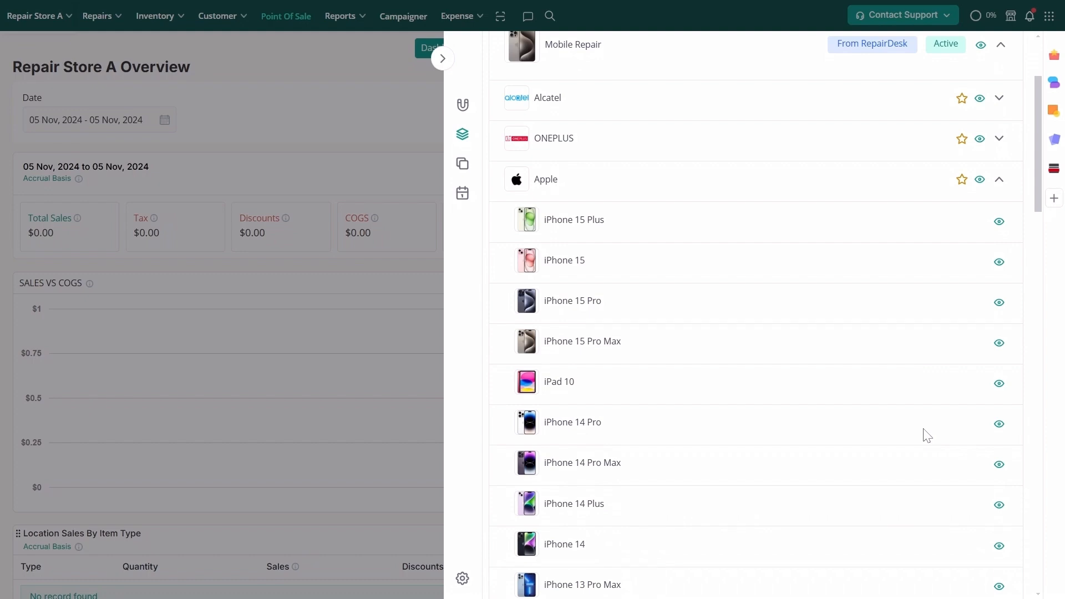
{"action": "scroll", "coordinate": [935, 335], "scroll_direction": "down", "scroll_amount": 3}
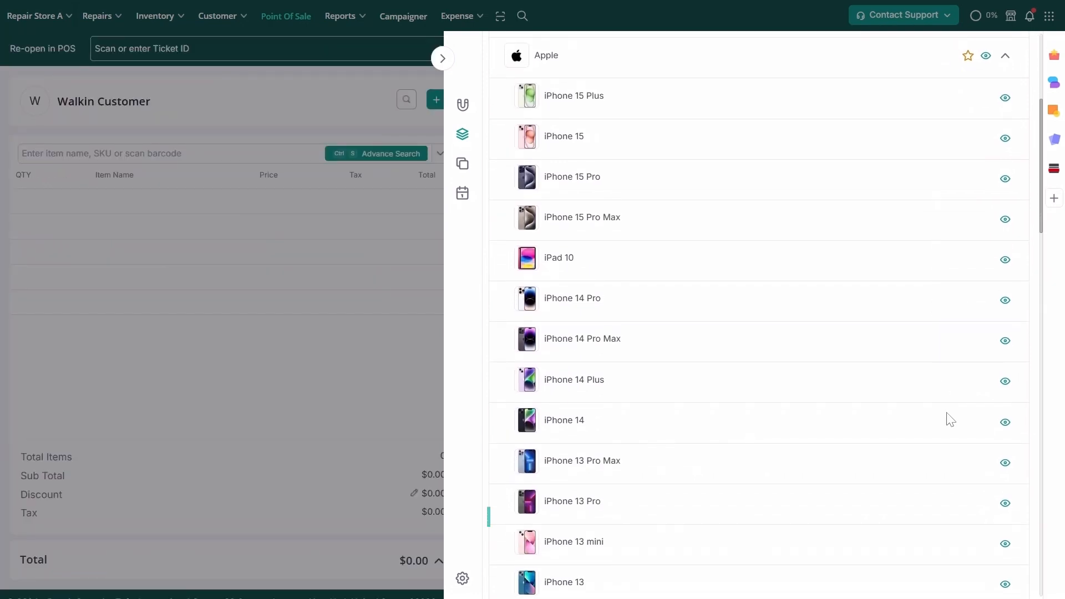
{"action": "left_click", "coordinate": [1005, 504]}
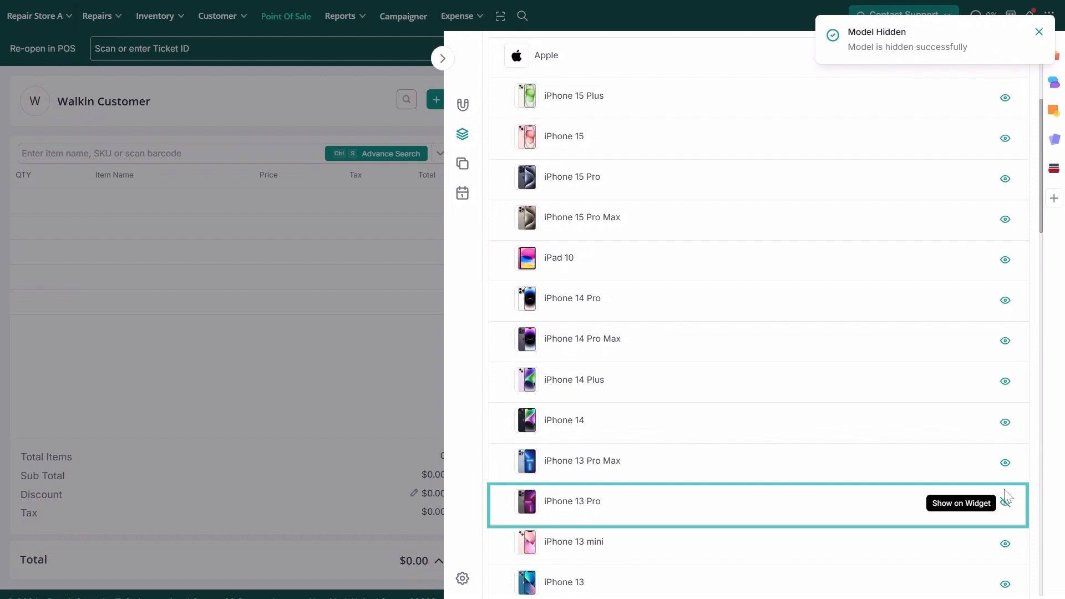
{"action": "left_click", "coordinate": [1042, 33]}
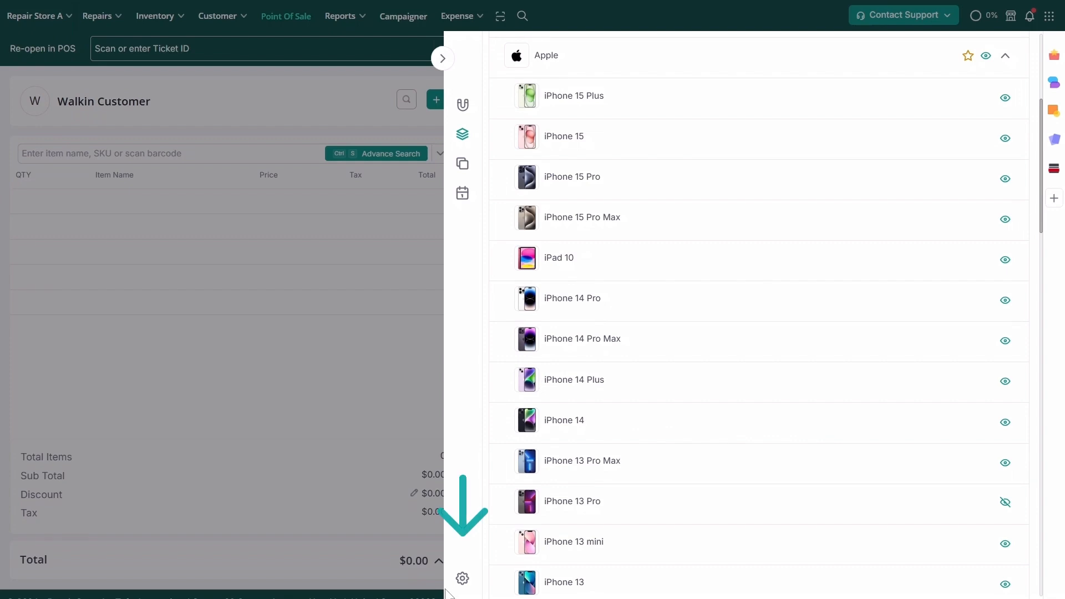
- View the Appointments hours: weekdays 09:00 AM–06:00 PM, weekends unavailable, 15-minute slots
{"action": "left_click", "coordinate": [462, 579]}
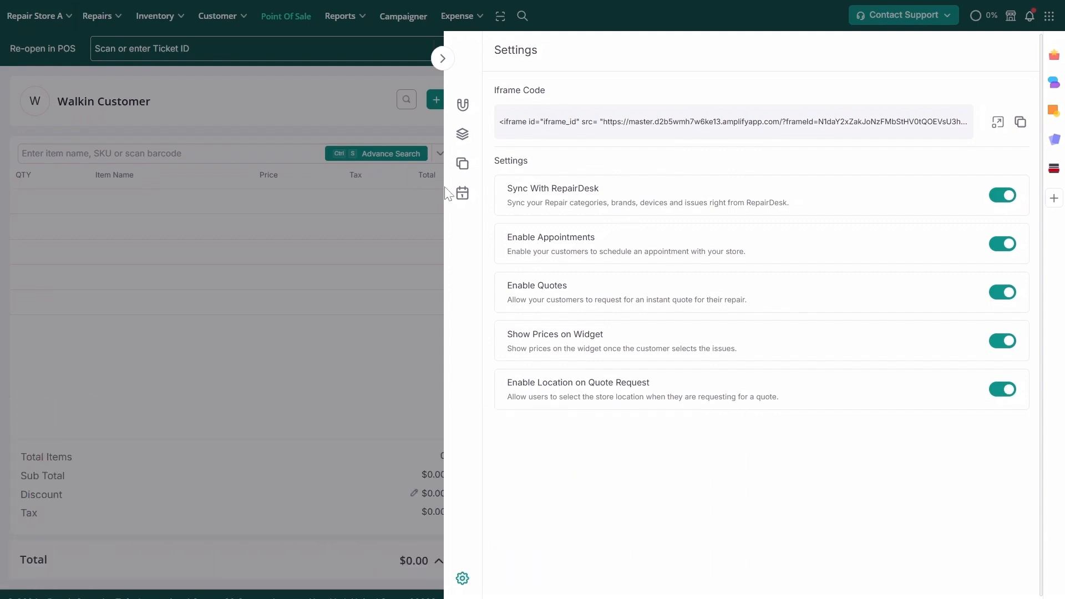
{"action": "left_click", "coordinate": [463, 194]}
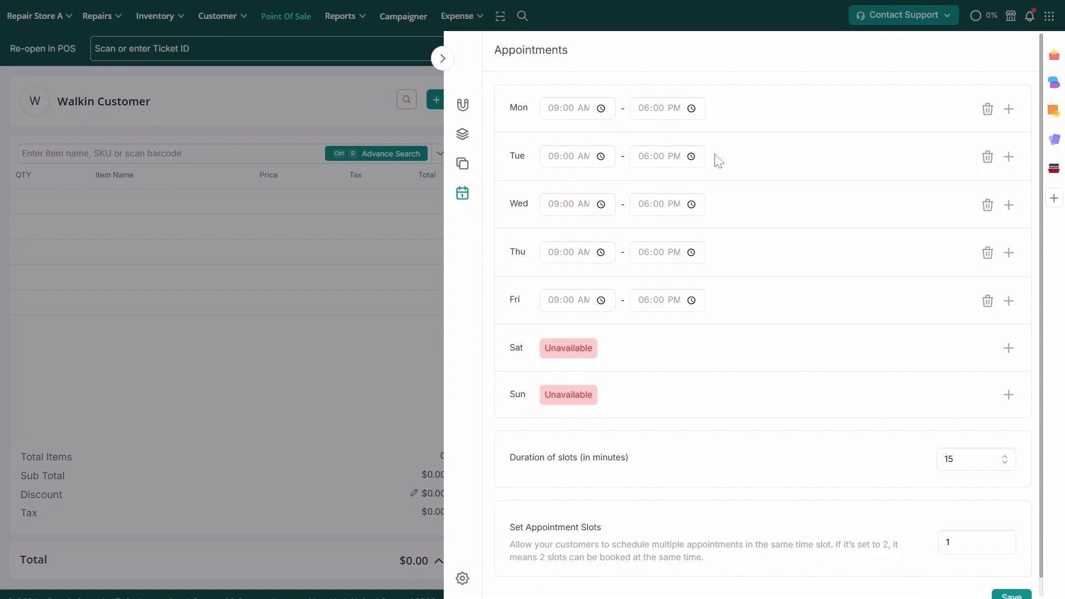
- Replace Monday's 09:00 AM–06:00 PM hours with a 07:00 PM–09:00 PM range
{"action": "left_click", "coordinate": [1010, 110]}
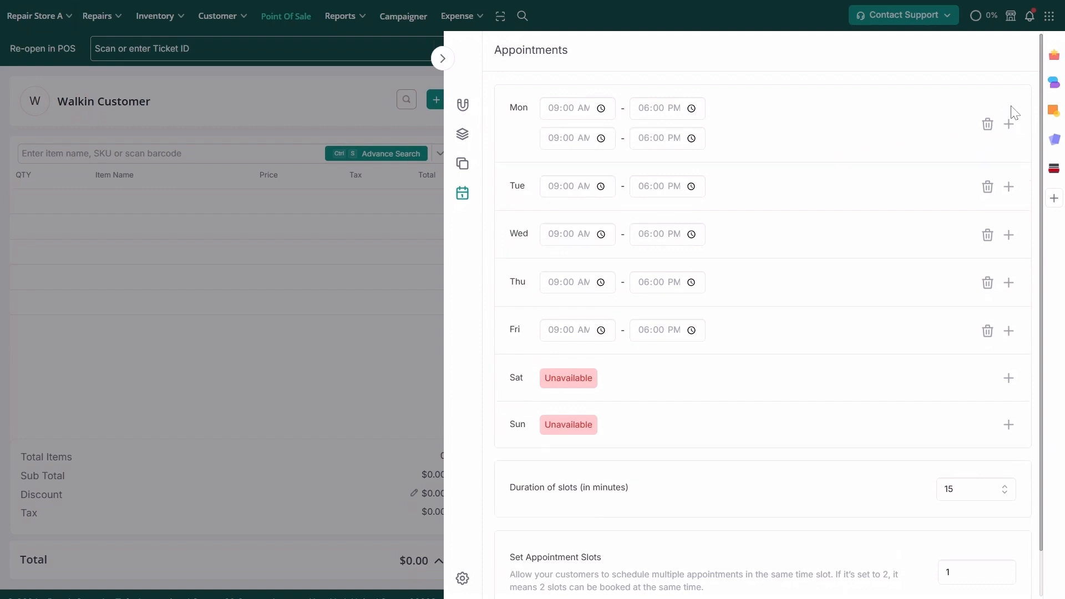
{"action": "left_click", "coordinate": [601, 140]}
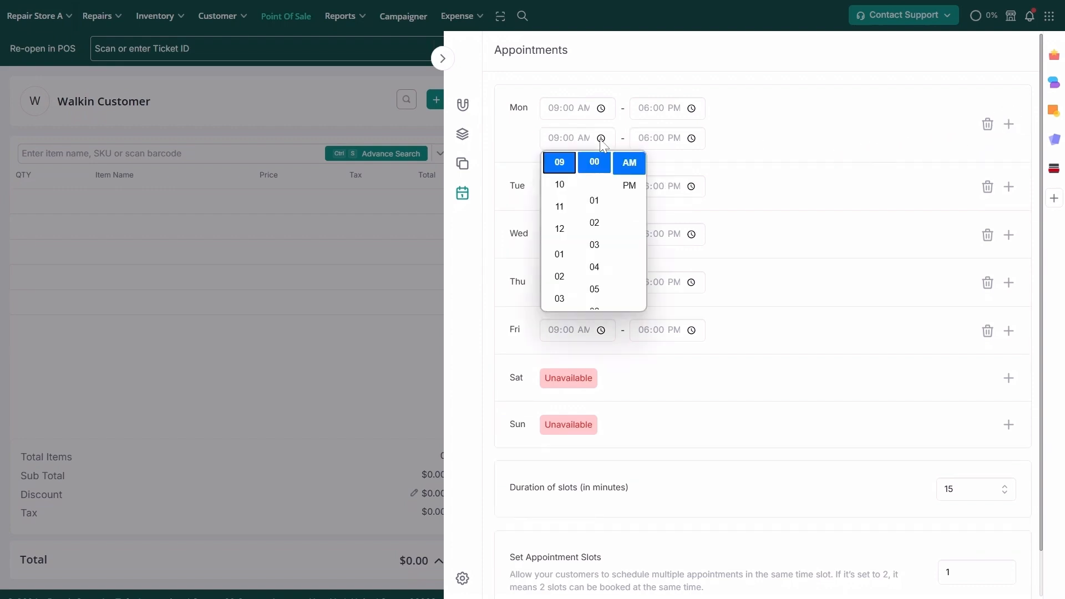
{"action": "scroll", "coordinate": [560, 255], "scroll_direction": "down", "scroll_amount": 2}
{"action": "left_click", "coordinate": [559, 254]}
{"action": "left_click", "coordinate": [637, 185]}
{"action": "left_click", "coordinate": [691, 139]}
{"action": "left_click", "coordinate": [657, 230]}
{"action": "left_click", "coordinate": [809, 146]}
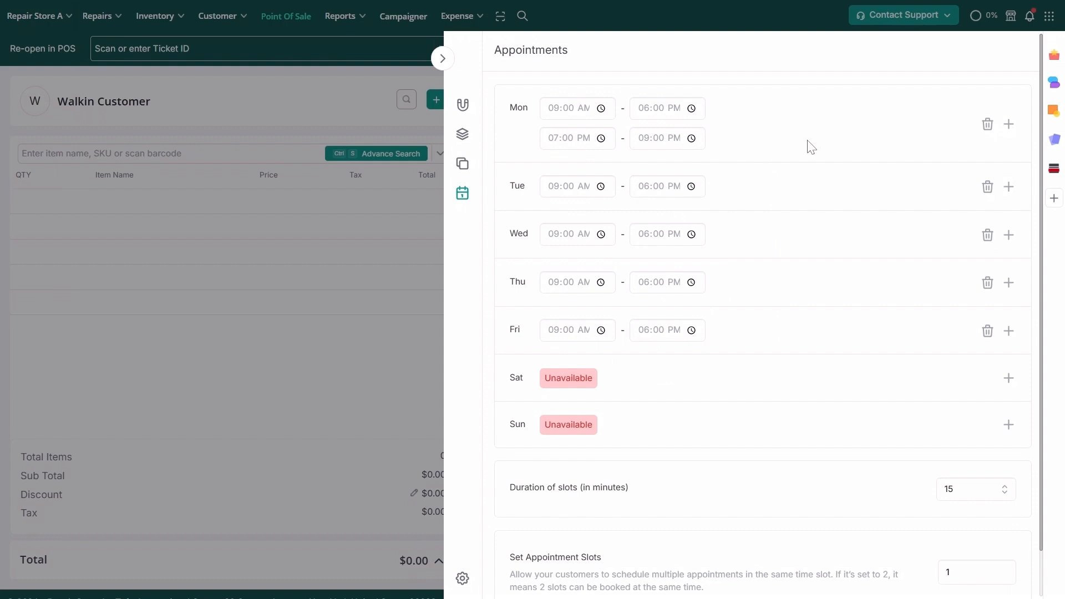
{"action": "left_click", "coordinate": [988, 125]}
- Keep 15-minute slots, allow 3 appointments per slot, and save the time slots
{"action": "scroll", "coordinate": [999, 389], "scroll_direction": "down", "scroll_amount": 1}
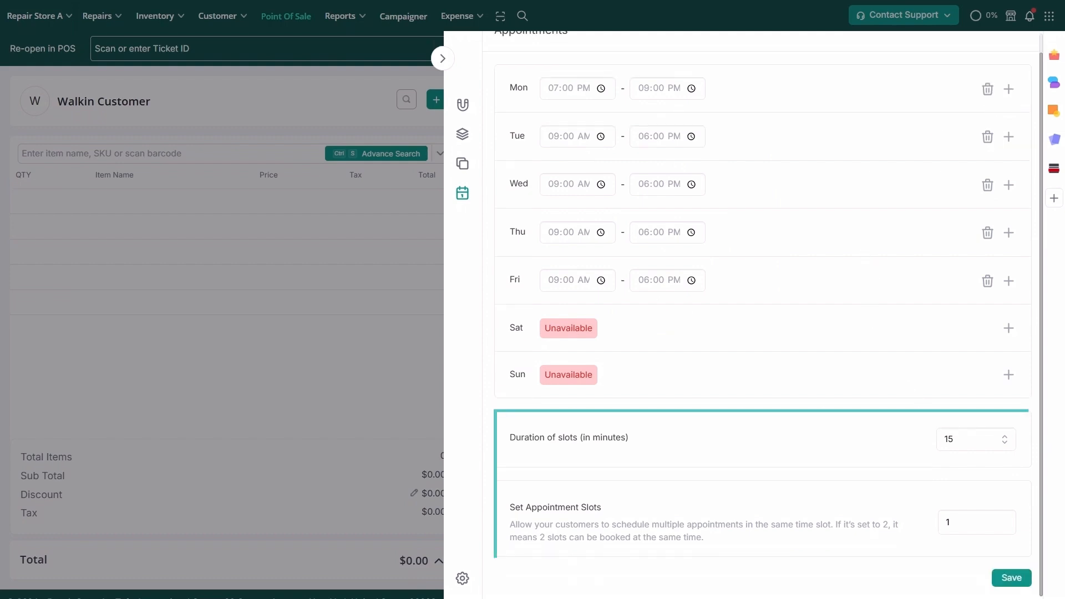
{"action": "left_click", "coordinate": [1004, 440]}
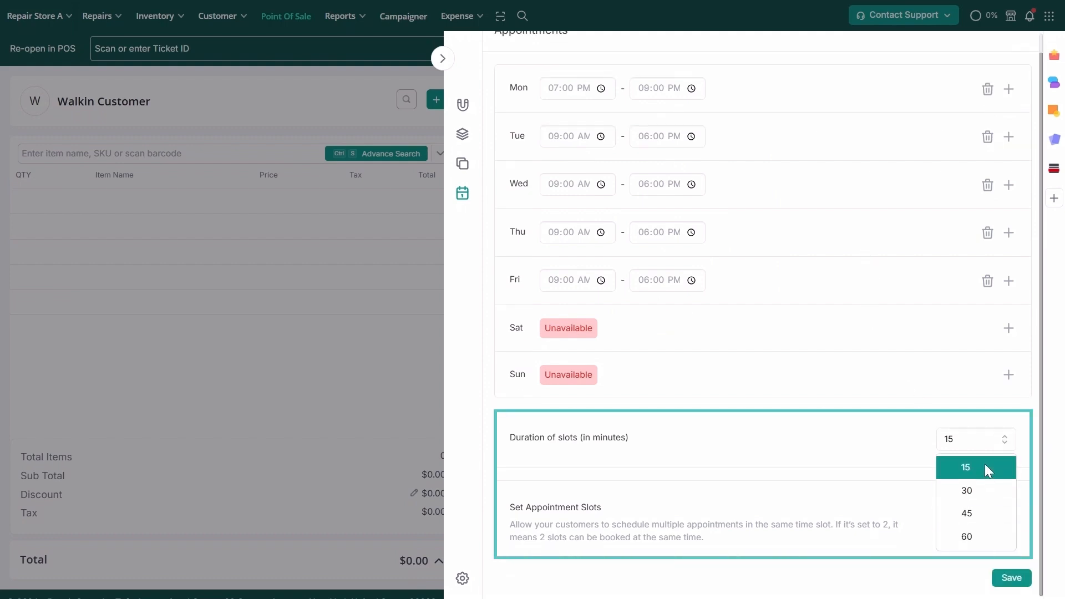
{"action": "left_click", "coordinate": [987, 470]}
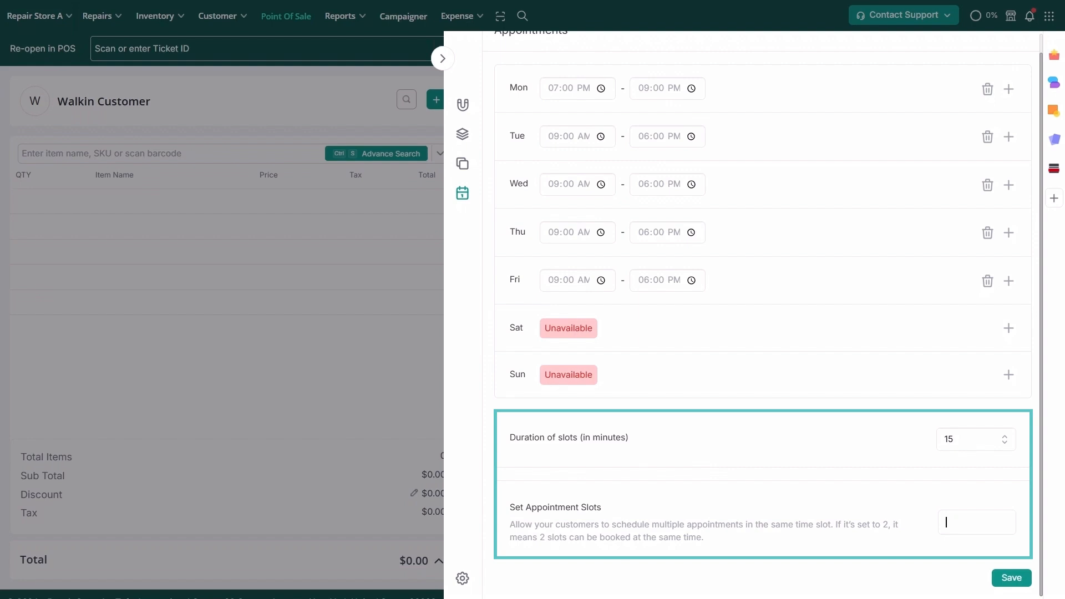
{"action": "type", "text": "3"}
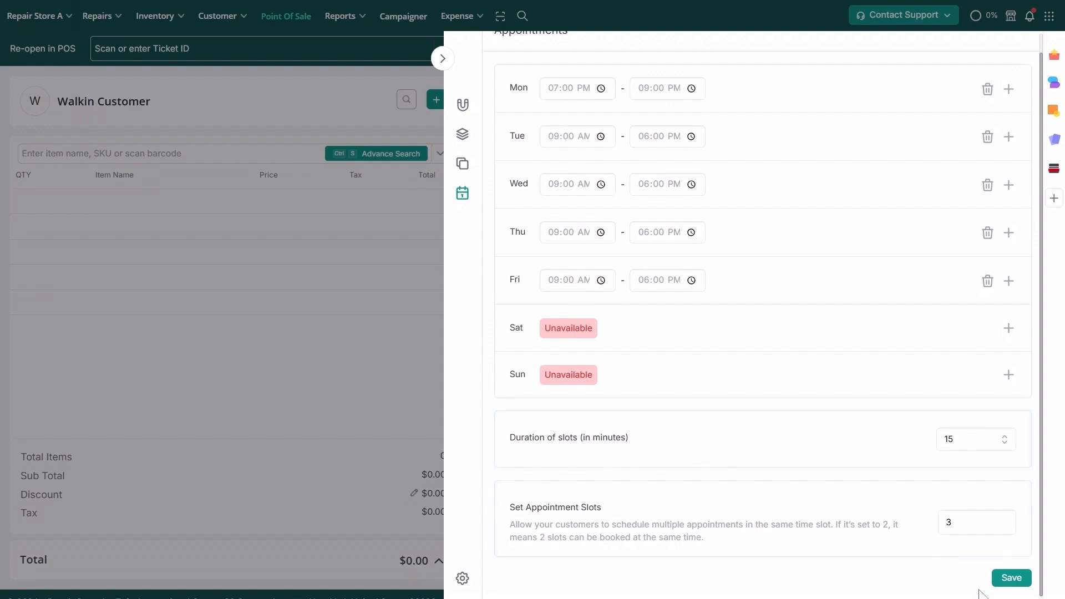
{"action": "left_click", "coordinate": [1013, 582]}
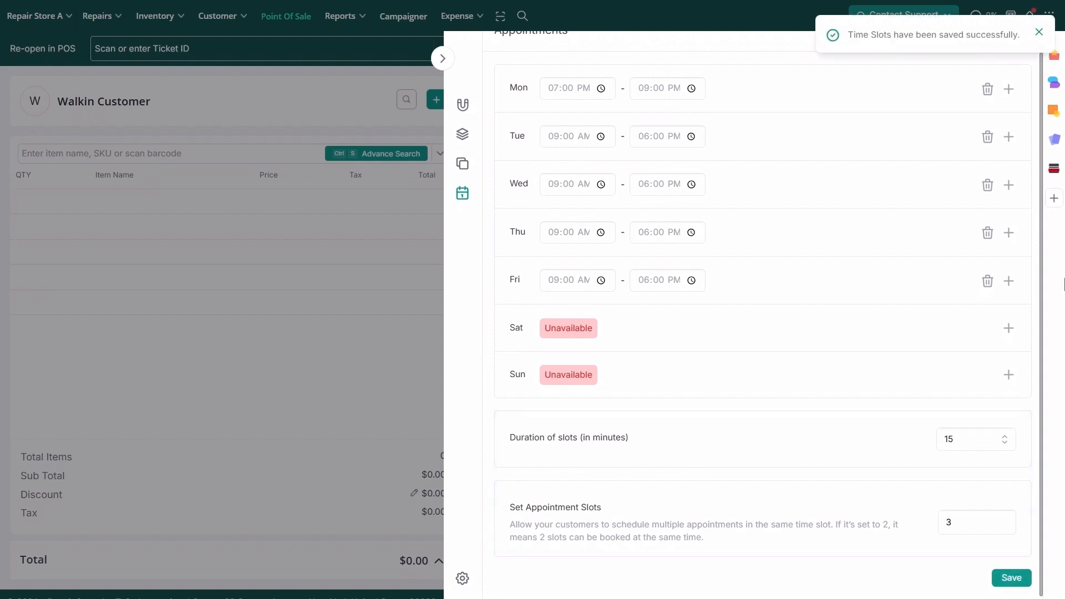
{"action": "left_click", "coordinate": [1039, 32]}
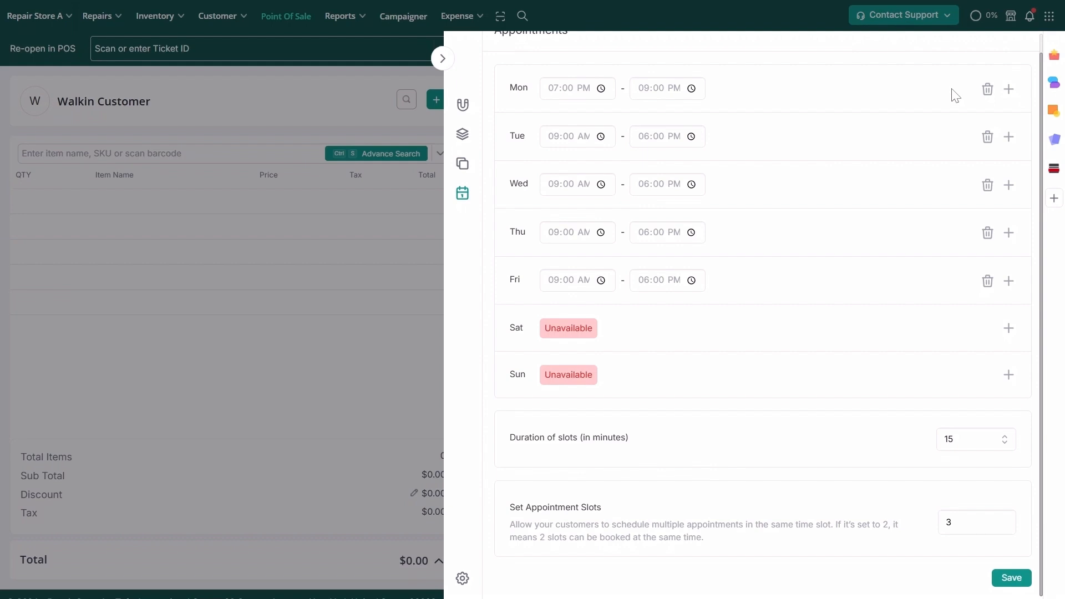
- Change the SMS quote template's sign-off to "Have a fantastic day!" and save it
{"action": "left_click", "coordinate": [464, 169]}
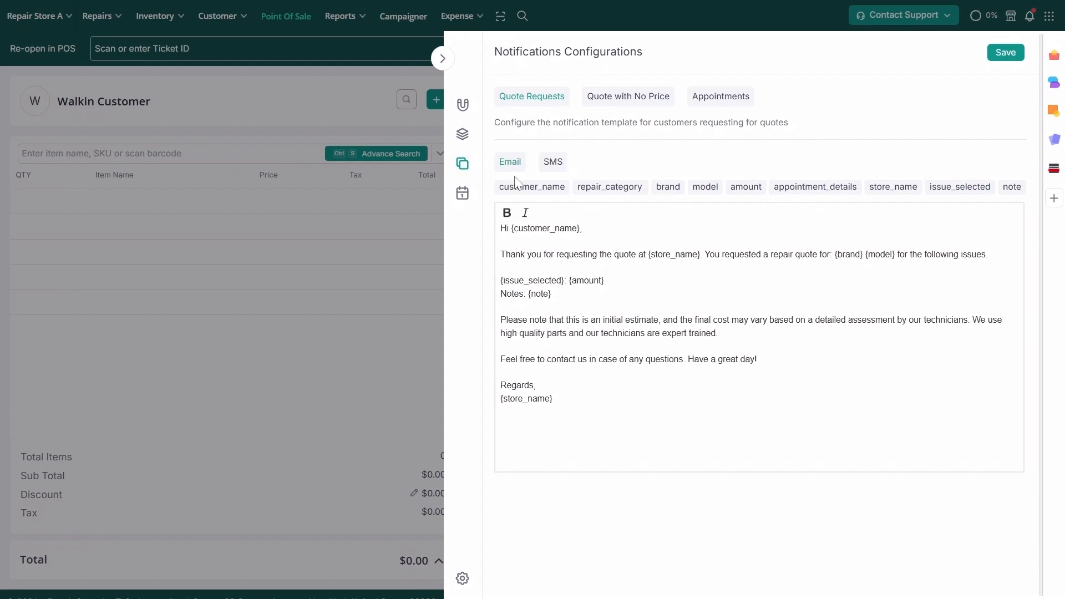
{"action": "left_click", "coordinate": [556, 168]}
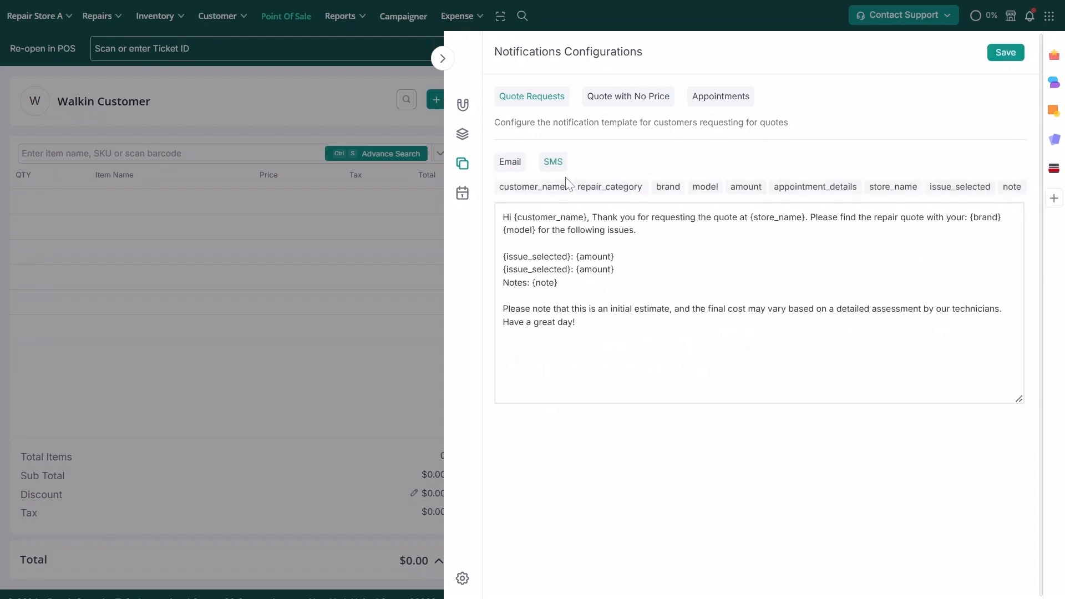
{"action": "left_click", "coordinate": [534, 322]}
{"action": "type", "text": "fantastic"}
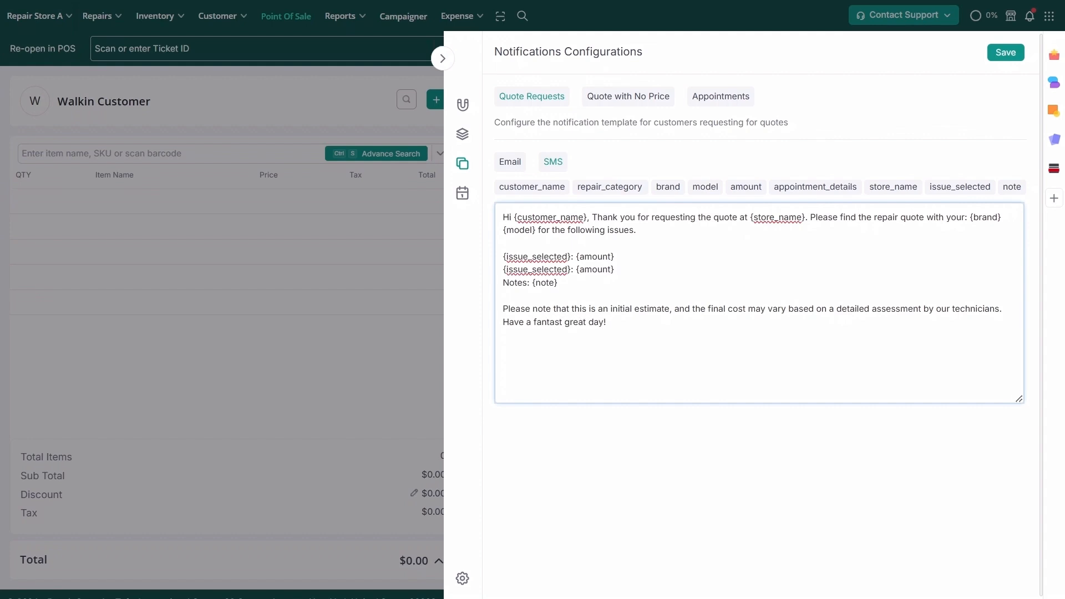
{"action": "key", "text": "Delete"}
{"action": "key", "text": "Delete"}
{"action": "key", "text": "Delete"}
{"action": "key", "text": "Delete"}
{"action": "key", "text": "Delete"}
{"action": "left_click", "coordinate": [1005, 54]}
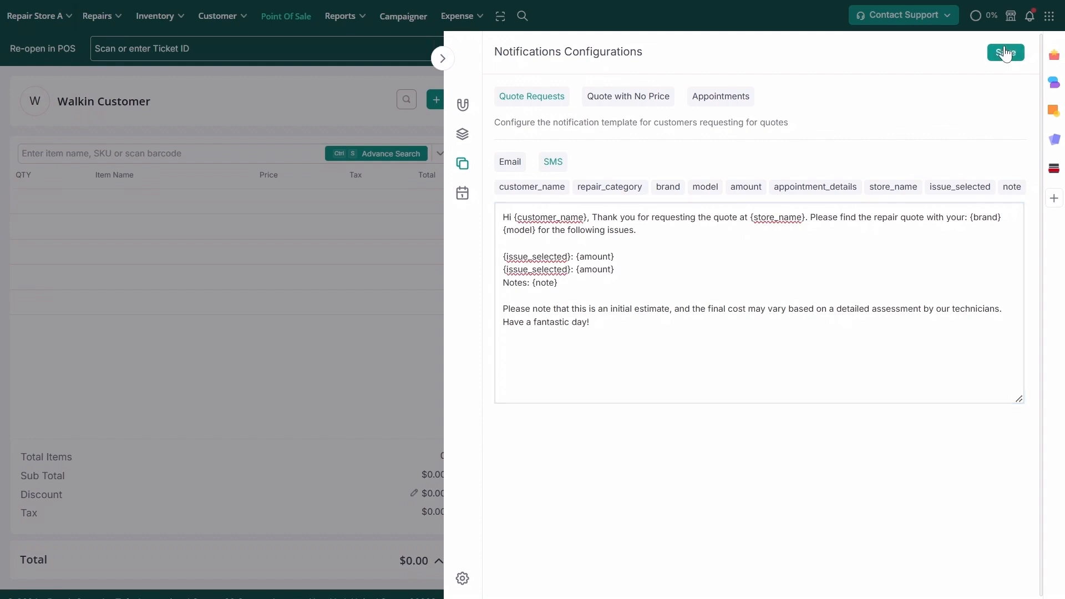
- Copy the Appointments Pro widget's iframe embed code from Settings
{"action": "left_click", "coordinate": [1038, 34]}
{"action": "left_click", "coordinate": [464, 578]}
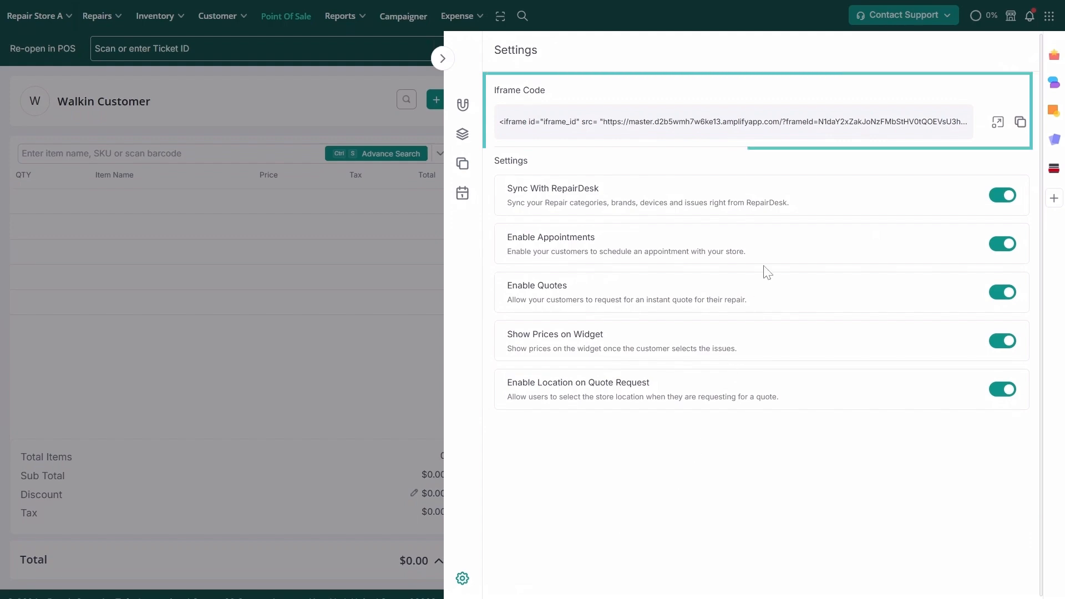
{"action": "left_click", "coordinate": [1020, 123]}
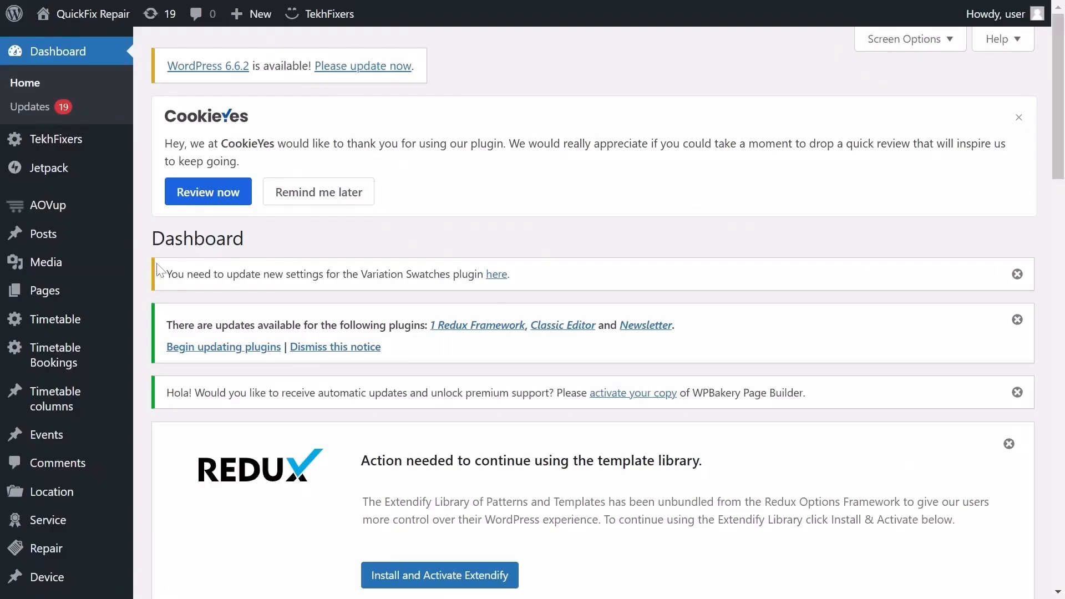
- Create a WordPress page titled 'Book An Appointment' and paste the iframe code into a code block
{"action": "mouse_move", "coordinate": [93, 299]}
{"action": "left_click", "coordinate": [174, 318]}
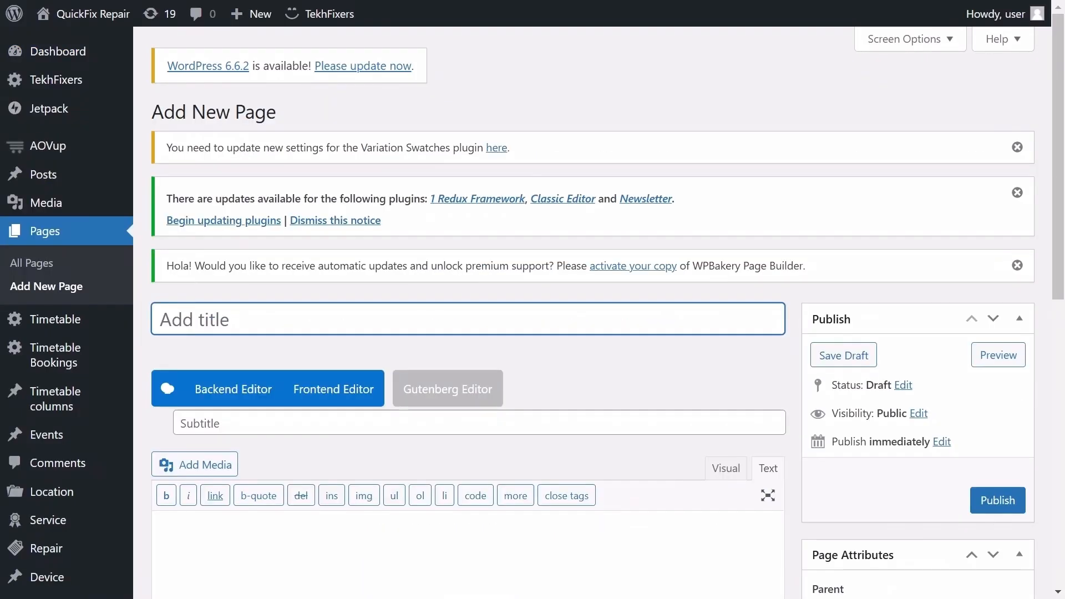
{"action": "type", "text": "Book An Appointment"}
{"action": "left_click", "coordinate": [475, 496]}
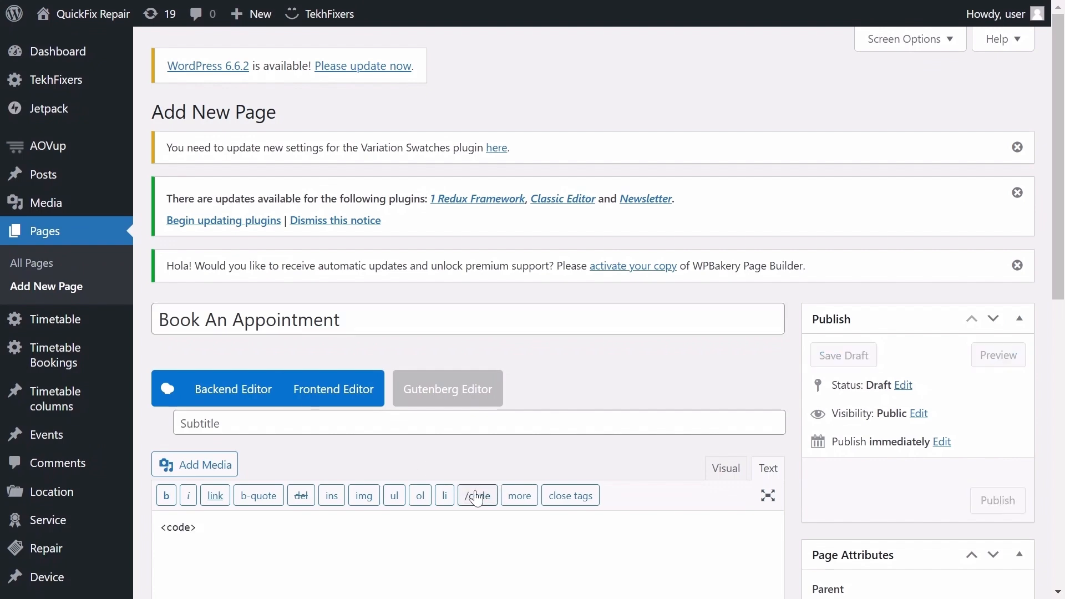
{"action": "key", "text": "ctrl+v"}
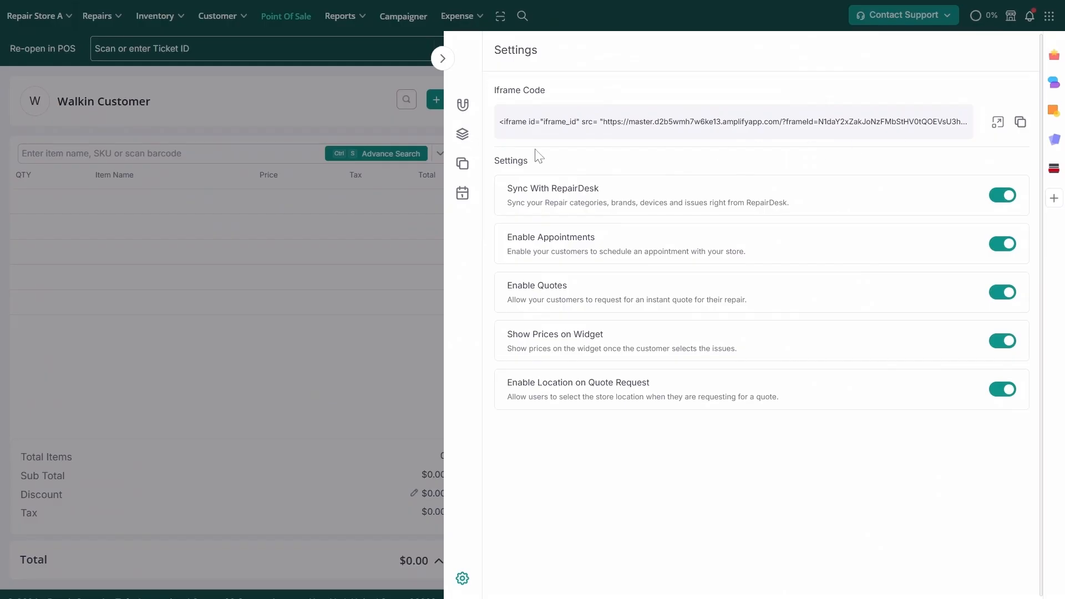
- Switch from Settings to the Appointments Pro Configurations page
{"action": "left_click", "coordinate": [463, 135]}
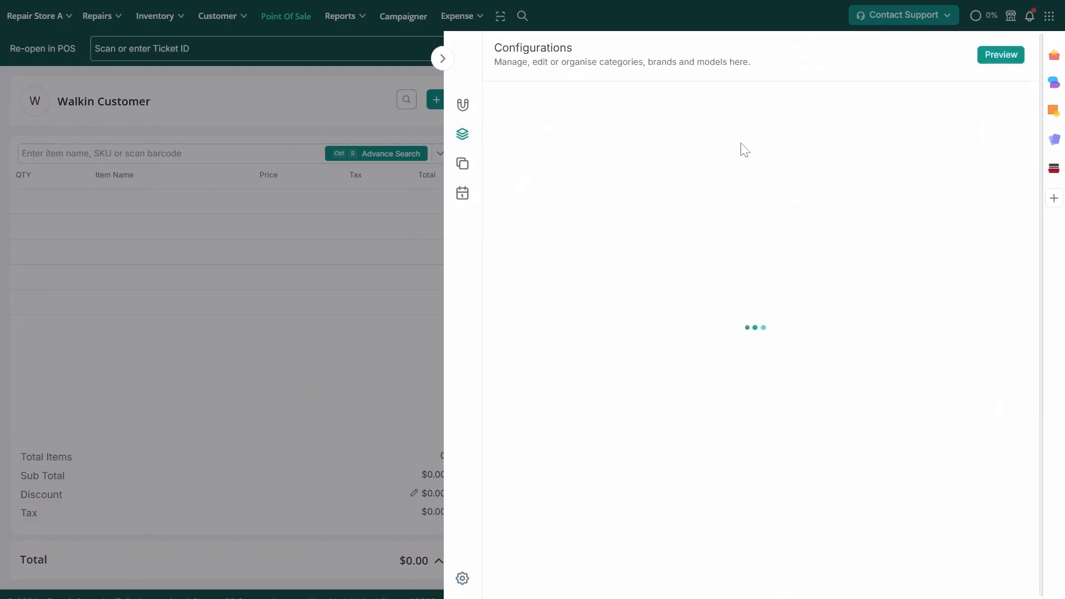
- In the widget preview, choose Mobile Repair, iPhone 12 Pro Max and Screen (Digitizer + LCD)
{"action": "left_click", "coordinate": [999, 55]}
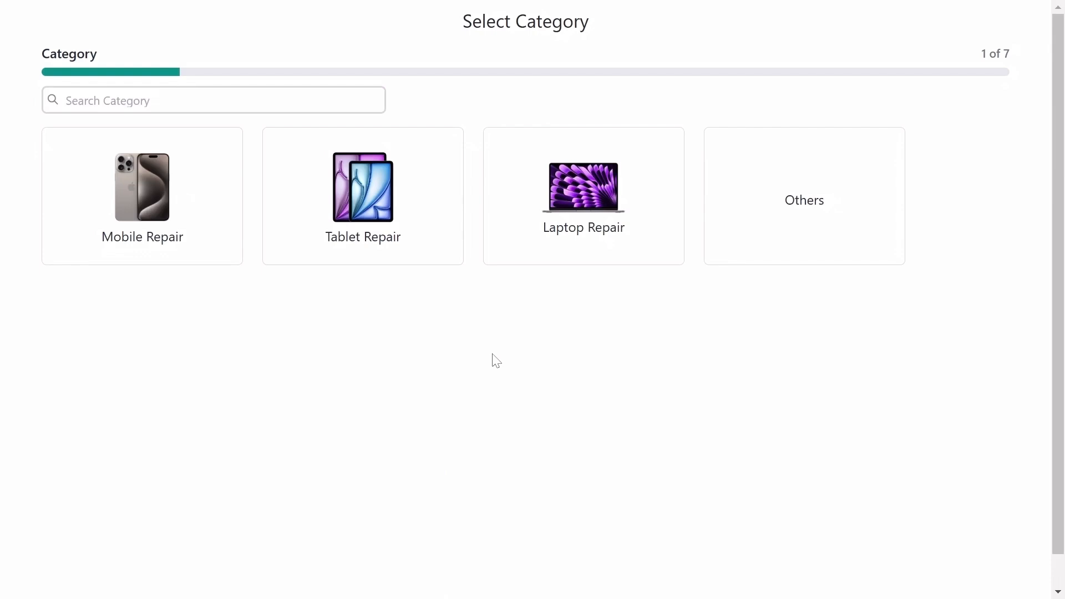
{"action": "left_click", "coordinate": [171, 243]}
{"action": "left_click", "coordinate": [524, 424]}
{"action": "left_click", "coordinate": [108, 274]}
{"action": "left_click", "coordinate": [851, 536]}
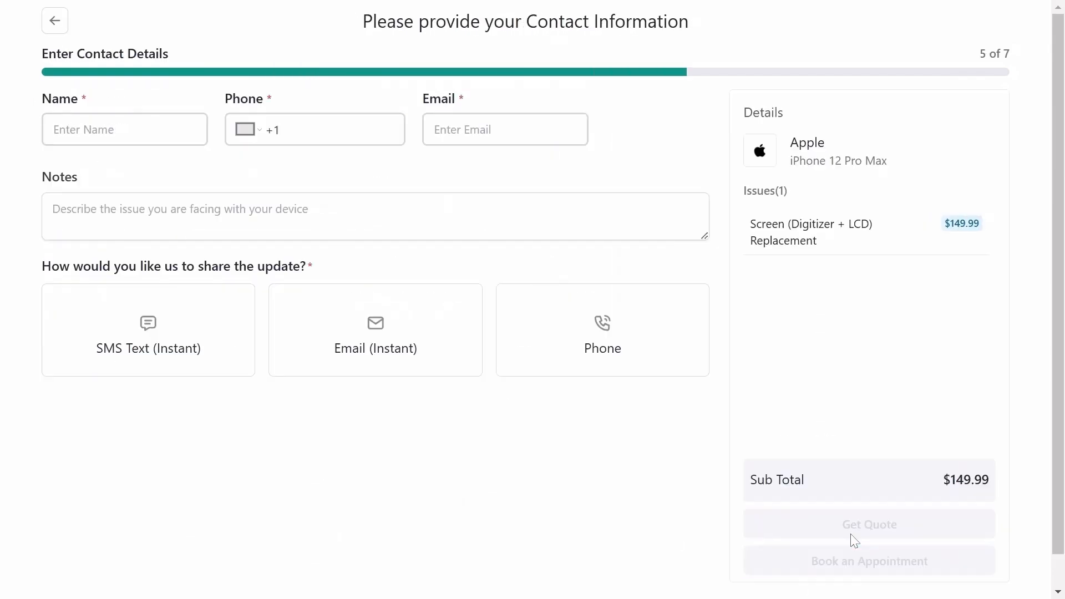
- Fill in the customer's name, phone and e-mail, choose SMS, and book Repair Store A at 10:00 AM
{"action": "left_click", "coordinate": [130, 126]}
{"action": "left_click", "coordinate": [295, 129]}
{"action": "type", "text": "5615557689"}
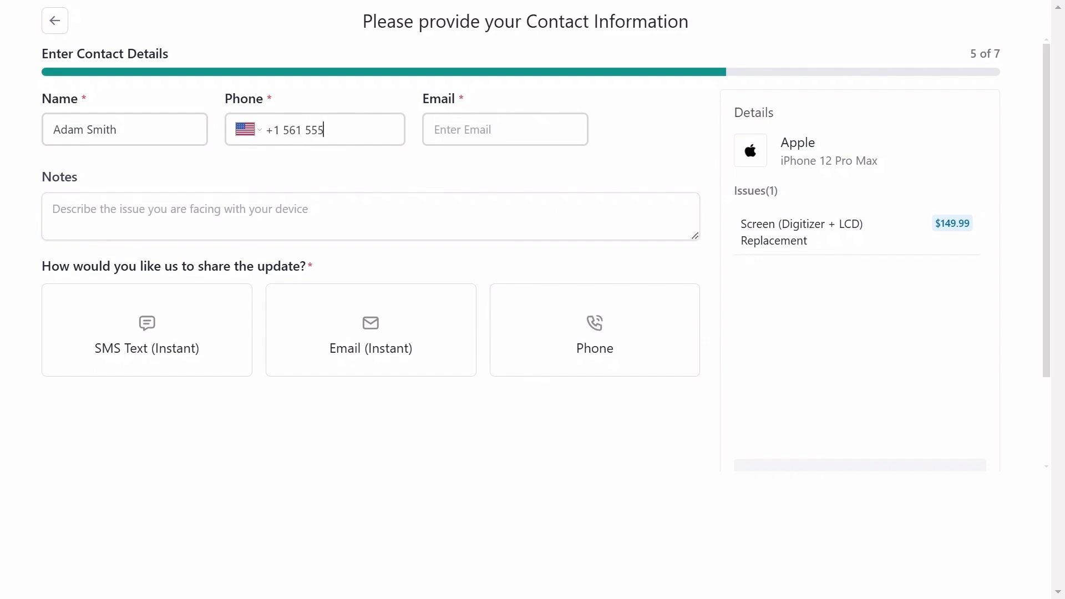
{"action": "left_click", "coordinate": [494, 129]}
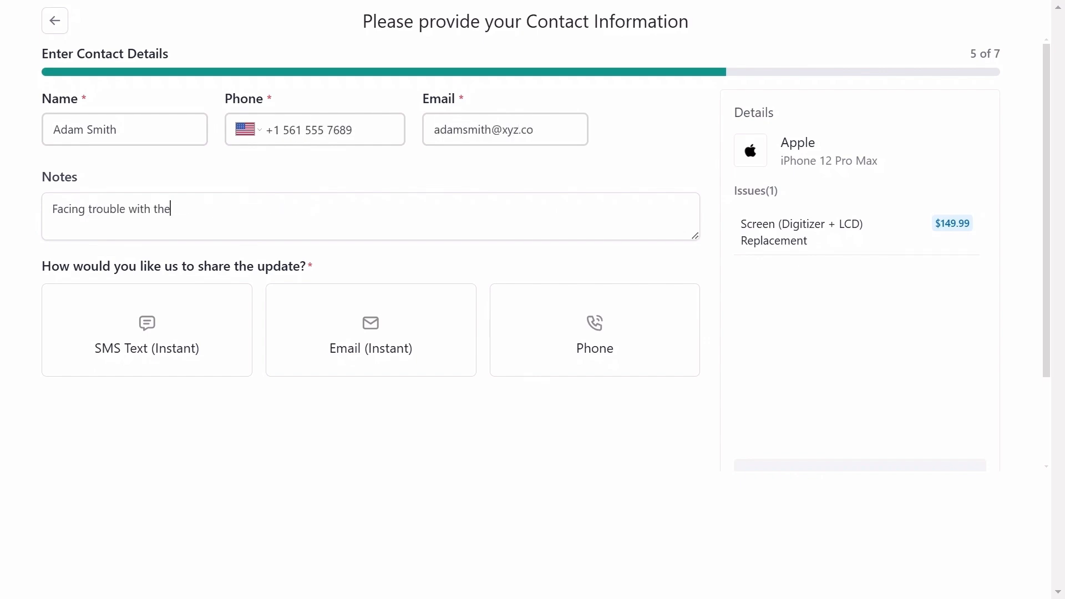
{"action": "left_click", "coordinate": [244, 327]}
{"action": "scroll", "coordinate": [555, 388], "scroll_direction": "down", "scroll_amount": 3}
{"action": "left_click", "coordinate": [866, 462]}
{"action": "left_click", "coordinate": [369, 233]}
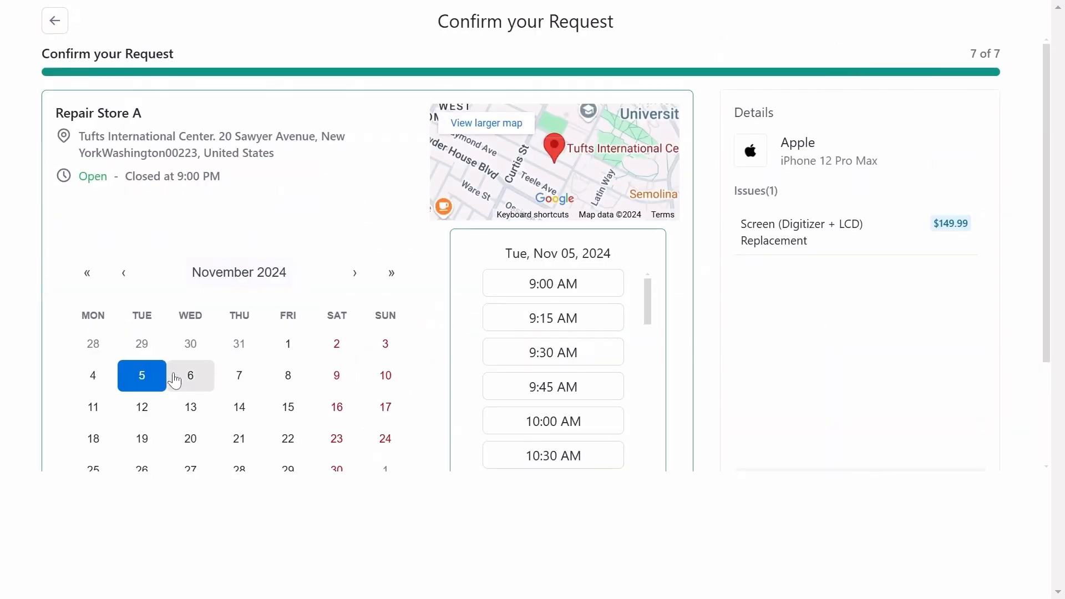
{"action": "left_click", "coordinate": [553, 421]}
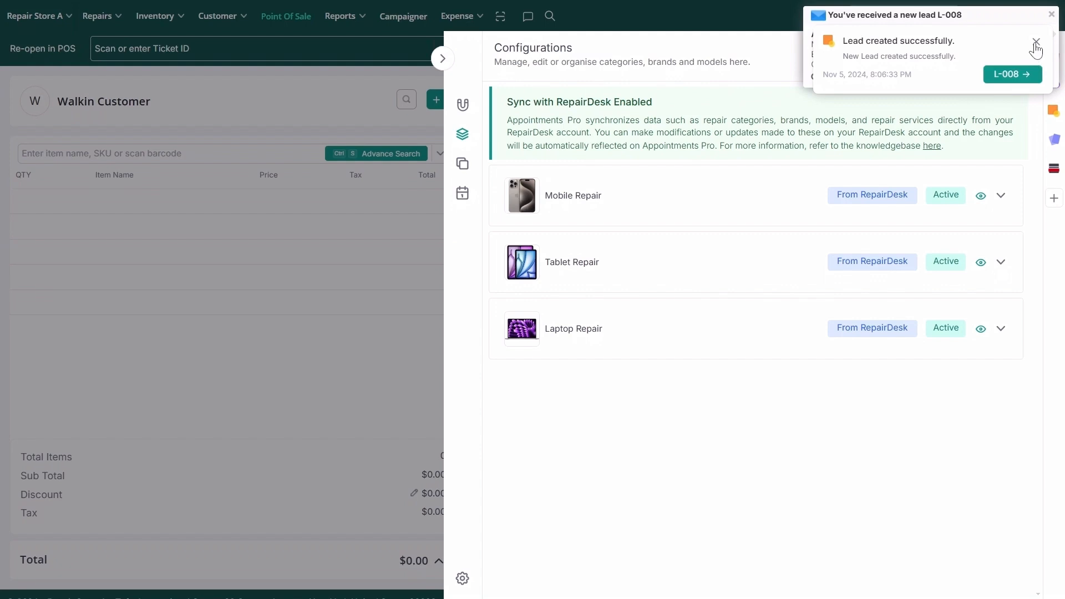
- Dismiss the new-lead alerts and expand the Tuesday 5 Nov 10:00 AM appointment in Leads & Appointments
{"action": "left_click", "coordinate": [1035, 42]}
{"action": "left_click", "coordinate": [1052, 16]}
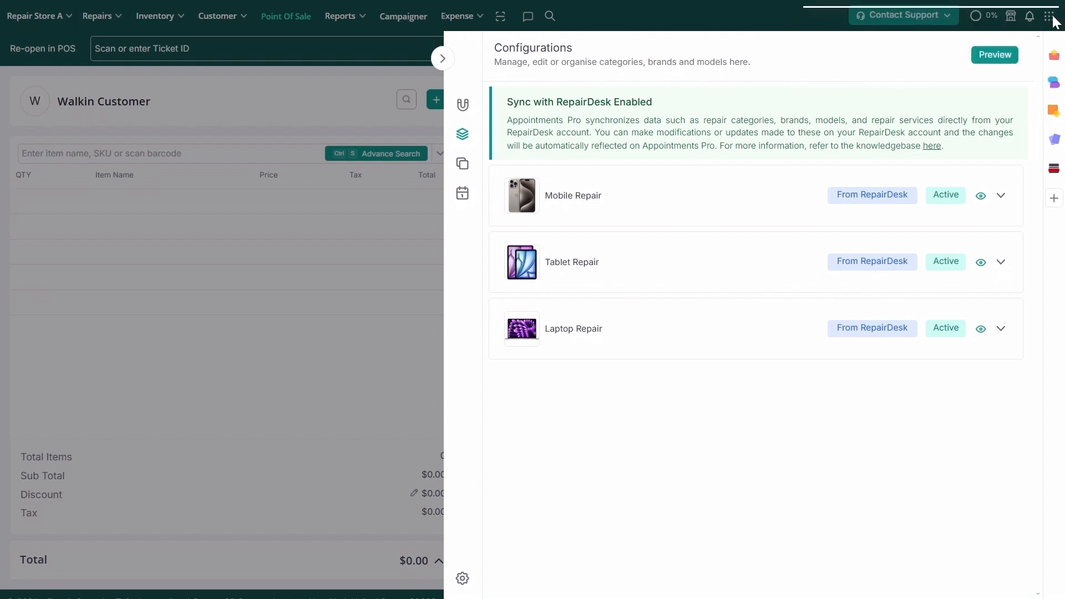
{"action": "left_click", "coordinate": [464, 116]}
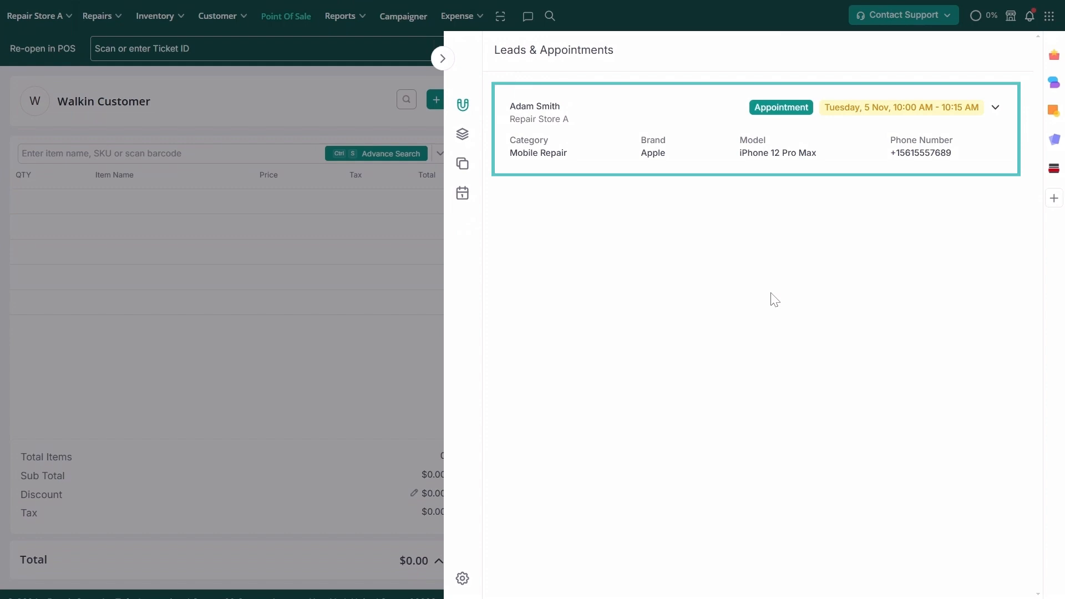
{"action": "left_click", "coordinate": [442, 59]}
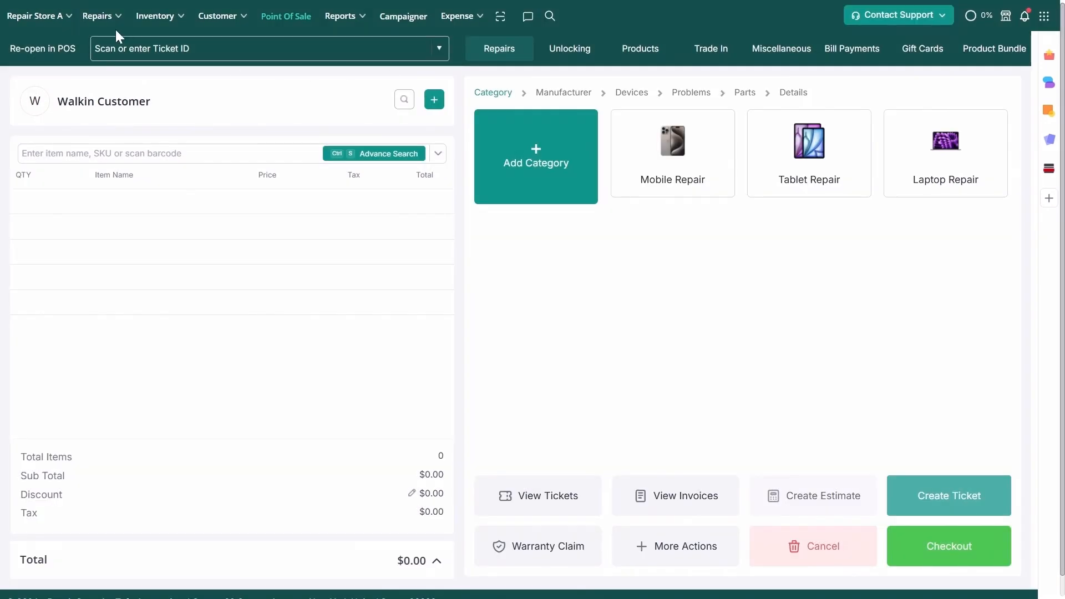
{"action": "mouse_move", "coordinate": [104, 20]}
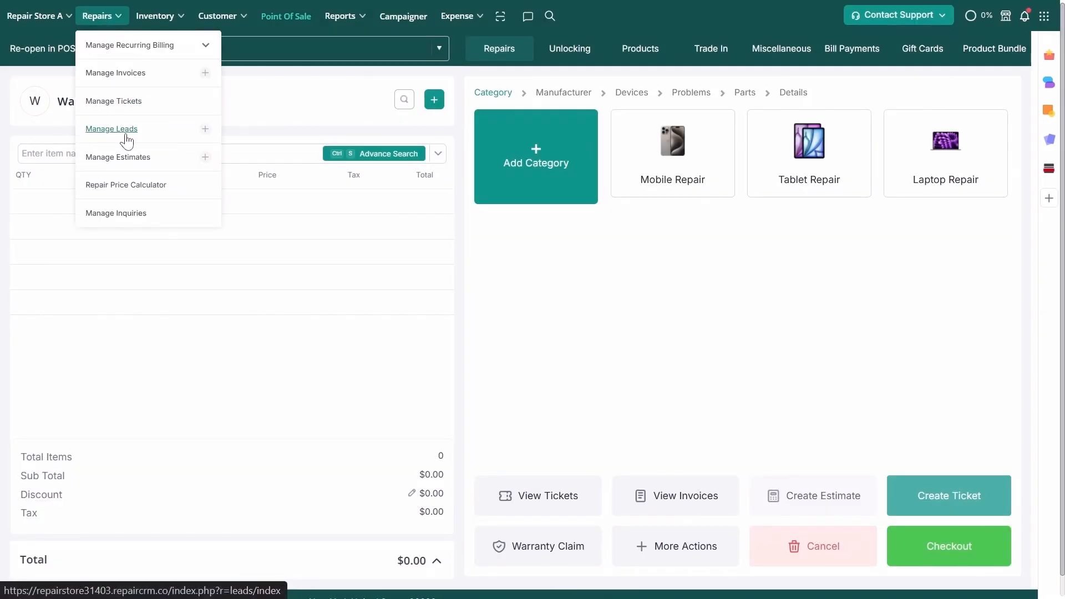
{"action": "left_click", "coordinate": [1049, 110]}
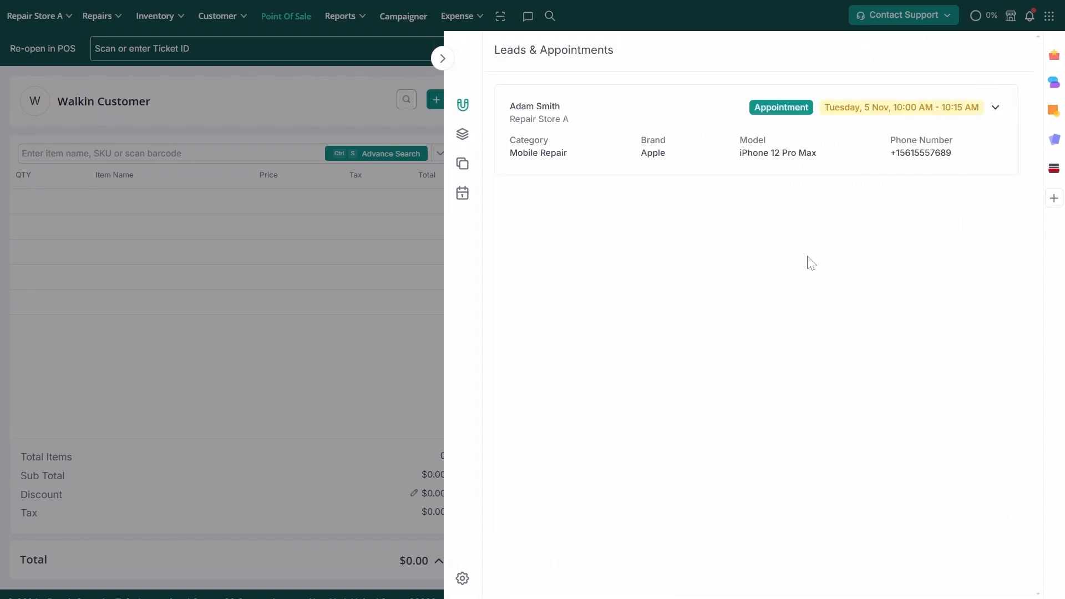
{"action": "left_click", "coordinate": [996, 108]}
- Open lead L-008 and make an estimate for it, totalling $149.99
{"action": "left_click", "coordinate": [948, 265]}
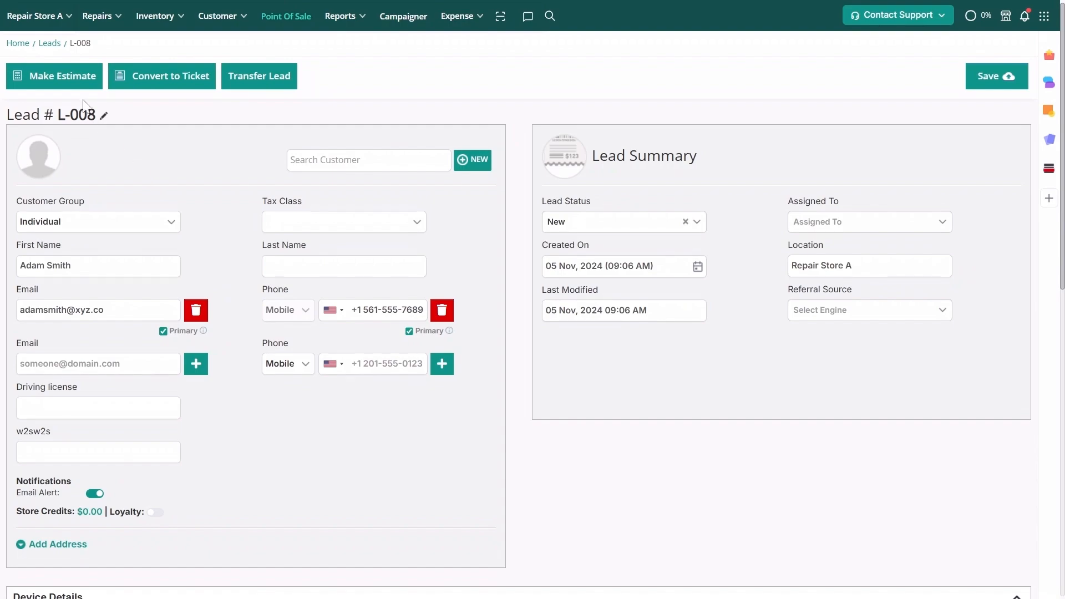
{"action": "left_click", "coordinate": [71, 82]}
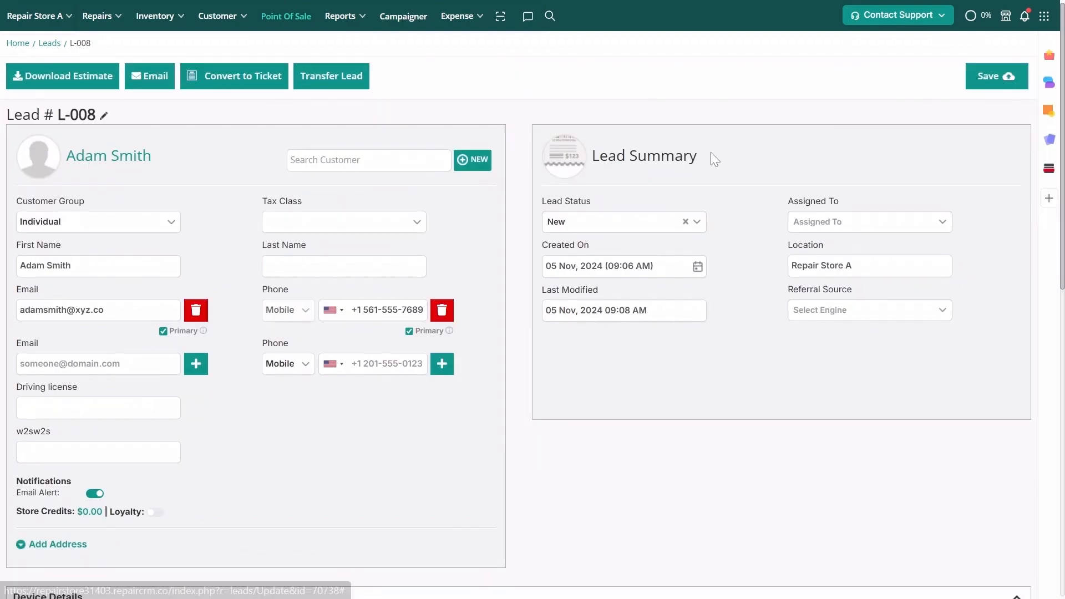
{"action": "scroll", "coordinate": [710, 152], "scroll_direction": "down", "scroll_amount": 10}
{"action": "scroll", "coordinate": [710, 152], "scroll_direction": "up", "scroll_amount": 10}
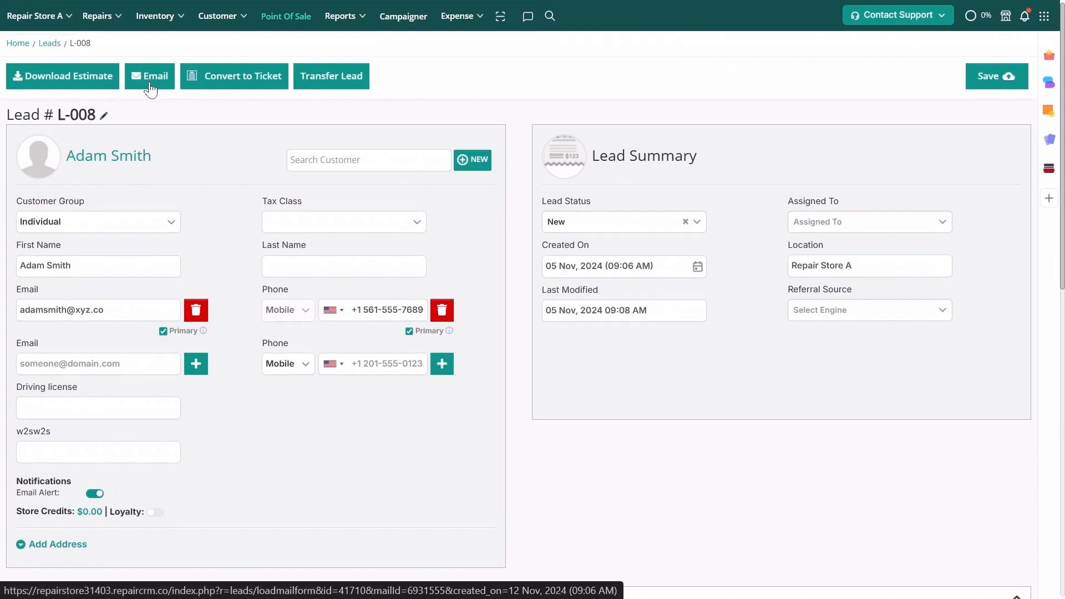
{"action": "scroll", "coordinate": [113, 346], "scroll_direction": "down", "scroll_amount": 15}
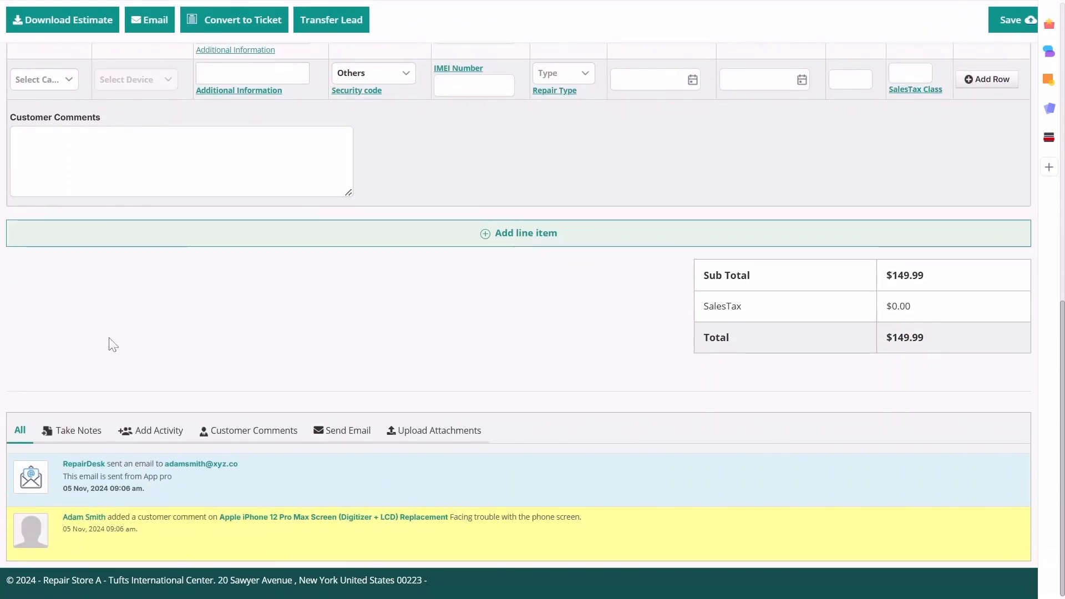
- Add a call activity to lead L-008 with the comment 'Please call the customer to follow up' and save it
{"action": "left_click", "coordinate": [148, 433]}
{"action": "scroll", "coordinate": [150, 439], "scroll_direction": "down", "scroll_amount": 3}
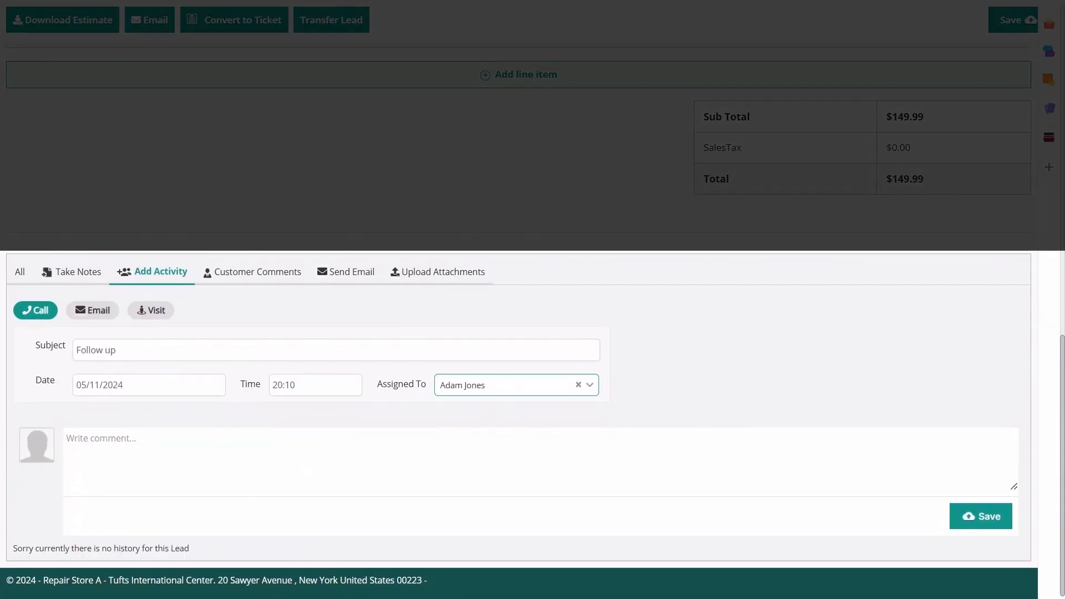
{"action": "left_click", "coordinate": [67, 439]}
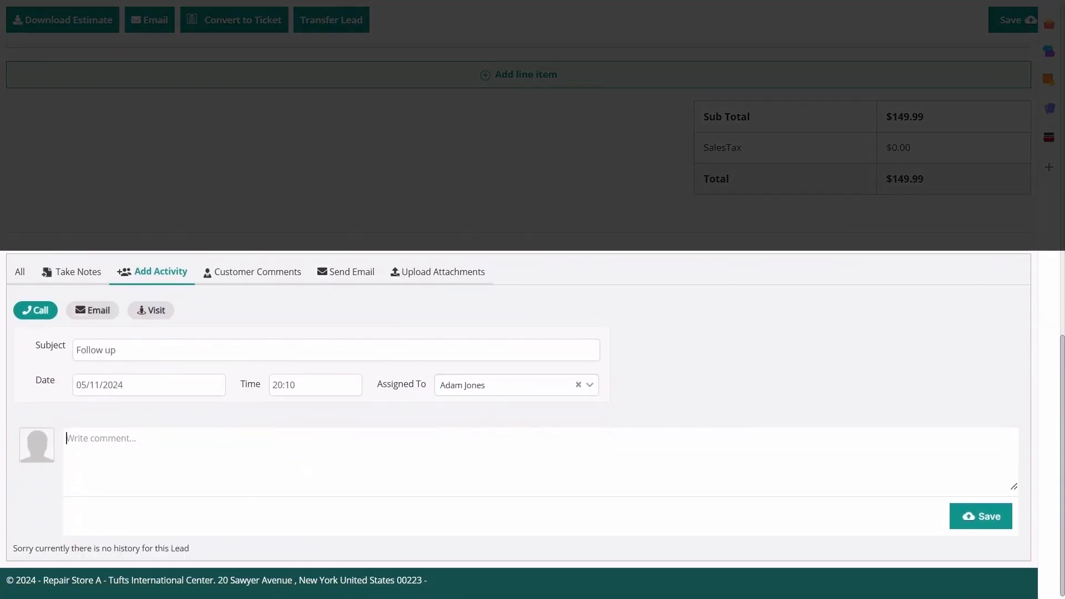
{"action": "type", "text": "Please call the customer to follow up."}
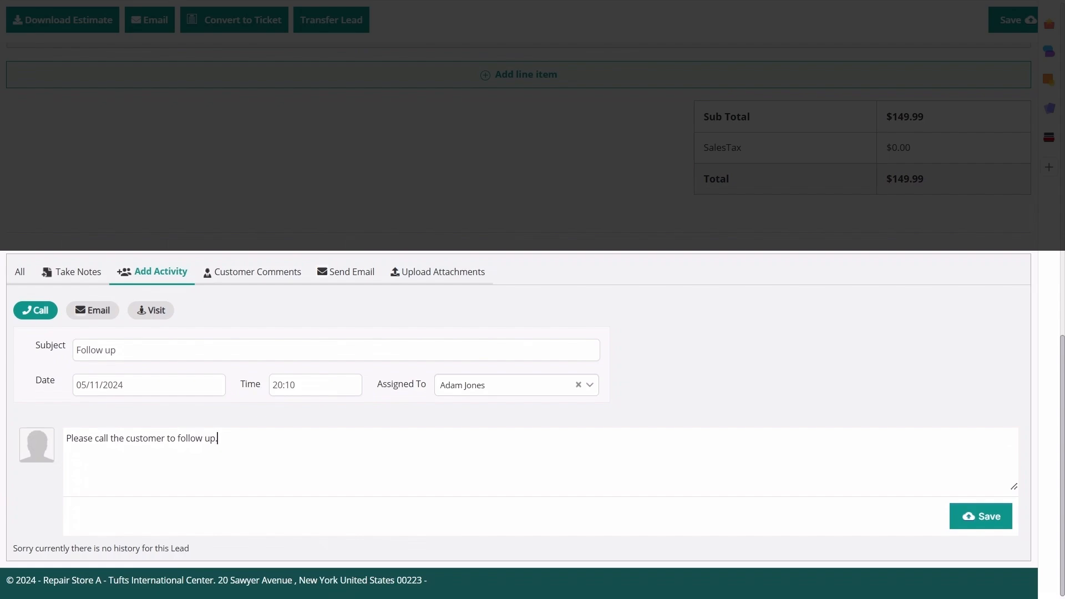
{"action": "left_click", "coordinate": [980, 516]}
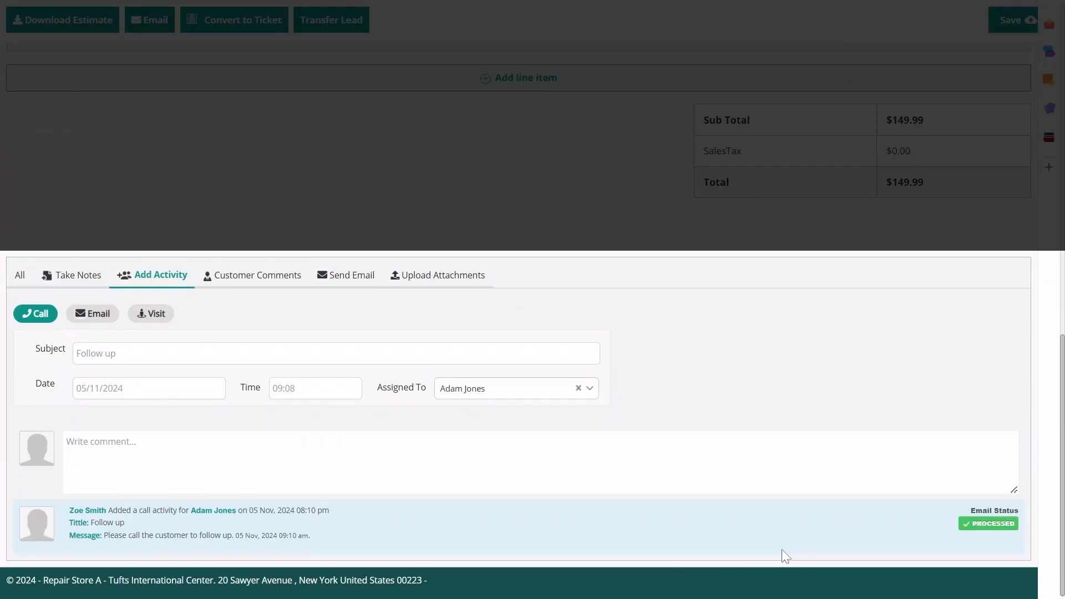
{"action": "scroll", "coordinate": [728, 473], "scroll_direction": "up", "scroll_amount": 14}
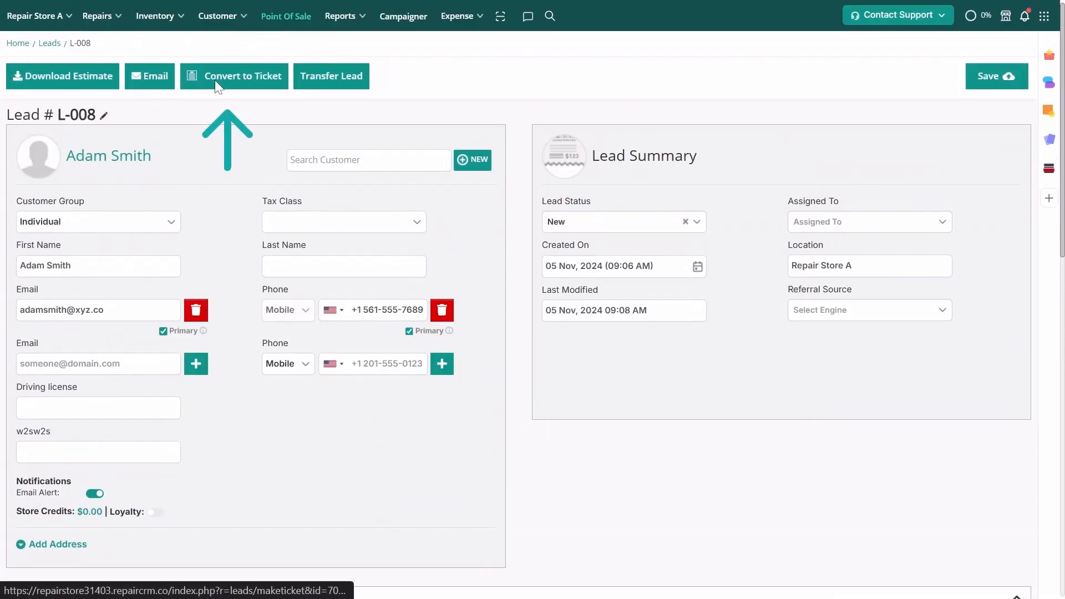
- Convert lead L-008 into ticket Repair-115, then go to the Repairs > Manage Leads list
{"action": "left_click", "coordinate": [215, 78]}
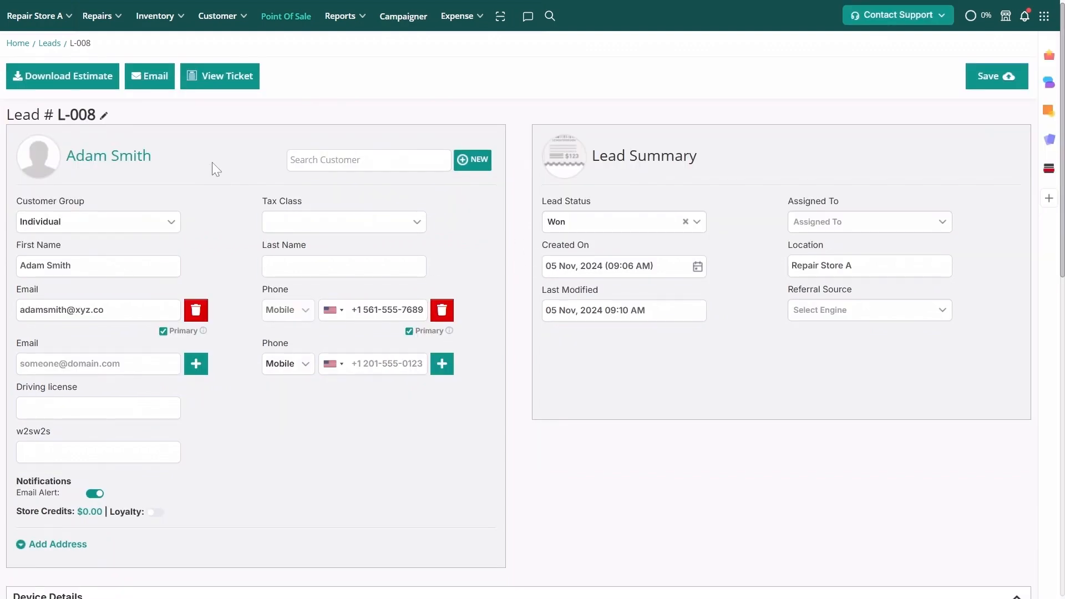
{"action": "mouse_move", "coordinate": [104, 19]}
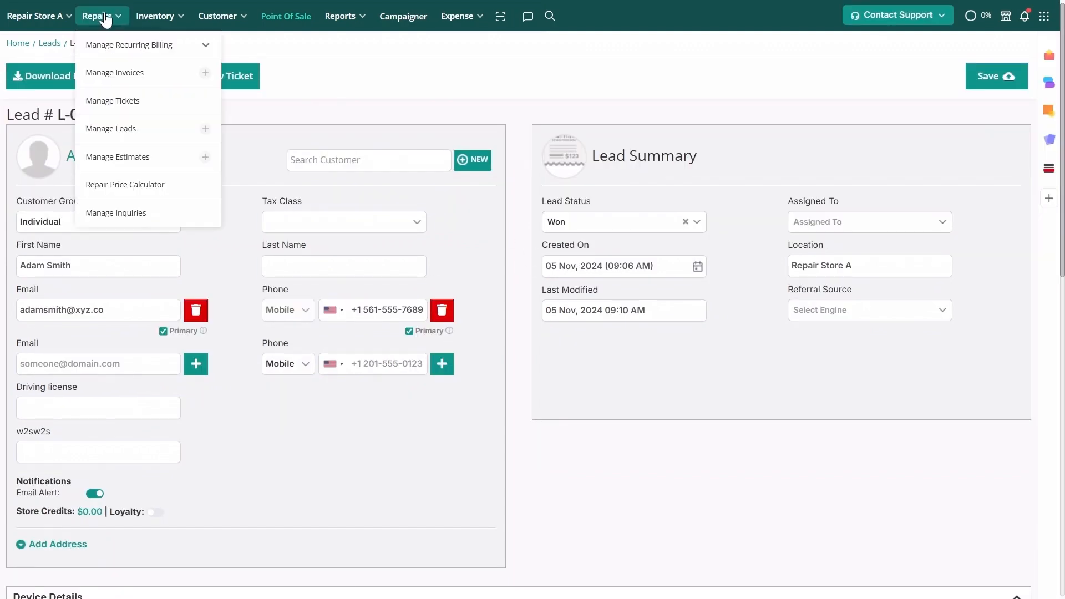
{"action": "left_click", "coordinate": [119, 129]}
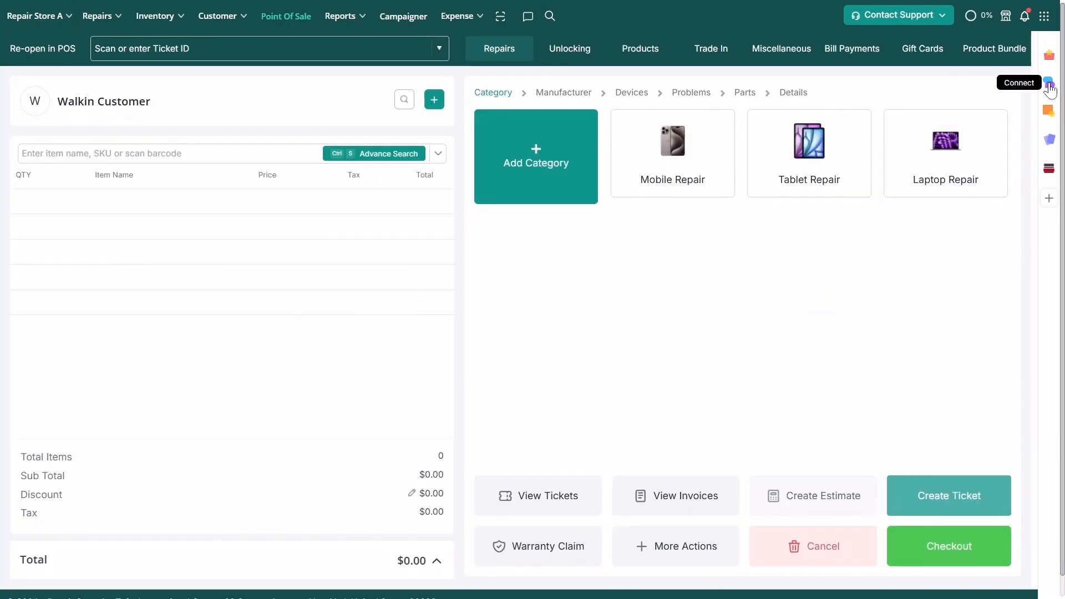
- Filter the Connect inbox to Appointment Pro messages and open the newest conversation
{"action": "left_click", "coordinate": [1051, 88]}
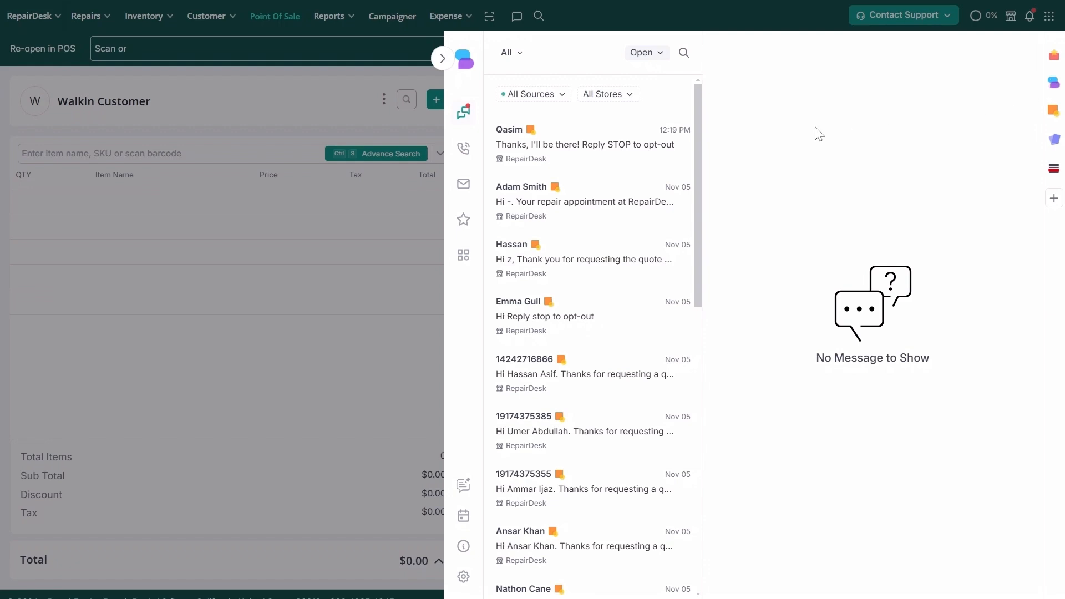
{"action": "left_click", "coordinate": [548, 105]}
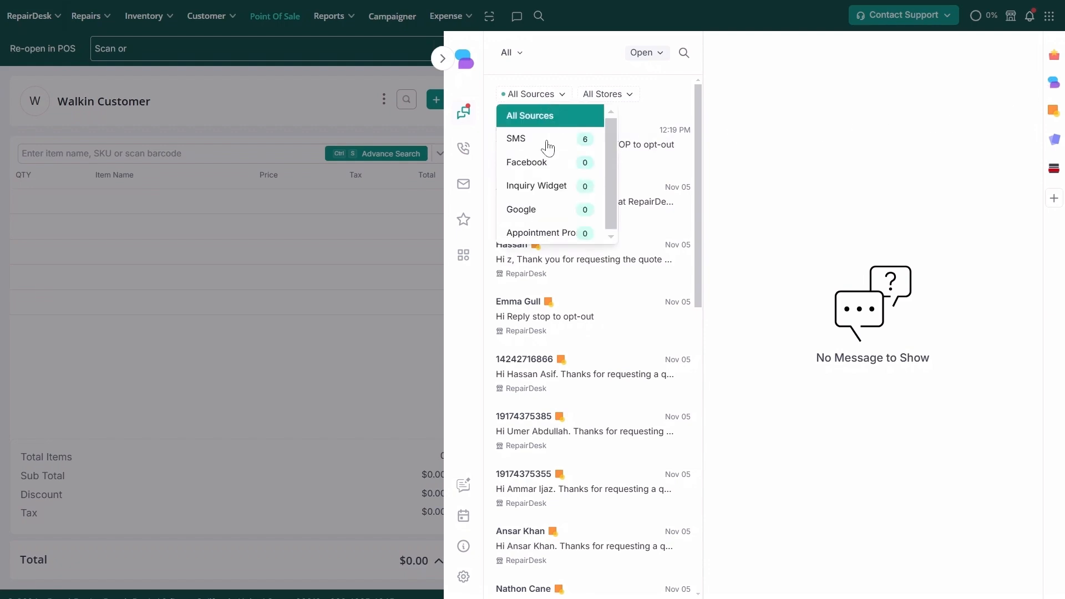
{"action": "left_click", "coordinate": [562, 235]}
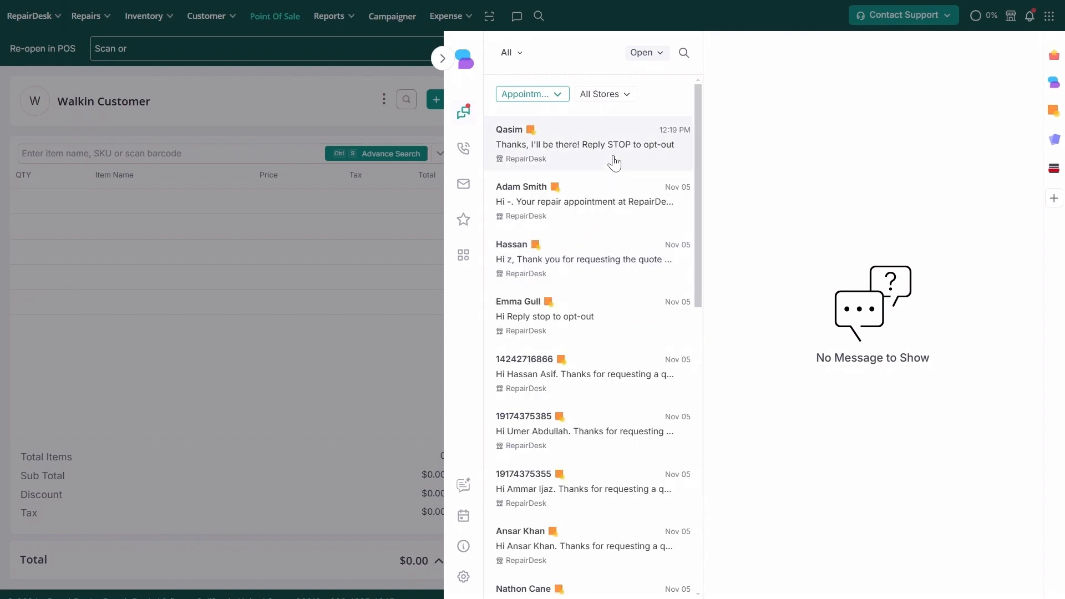
{"action": "left_click", "coordinate": [614, 163]}
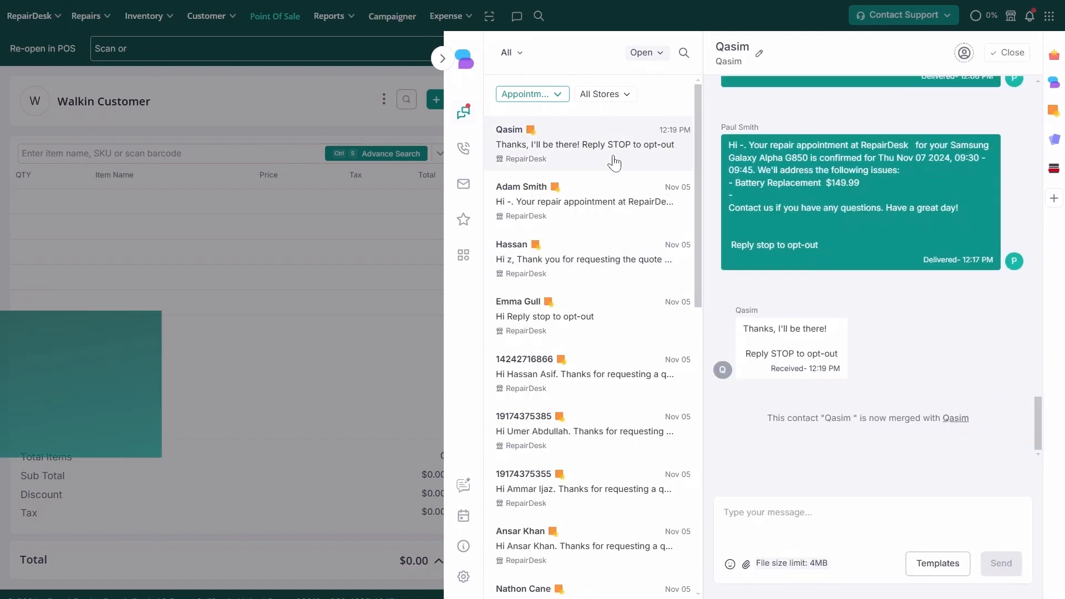